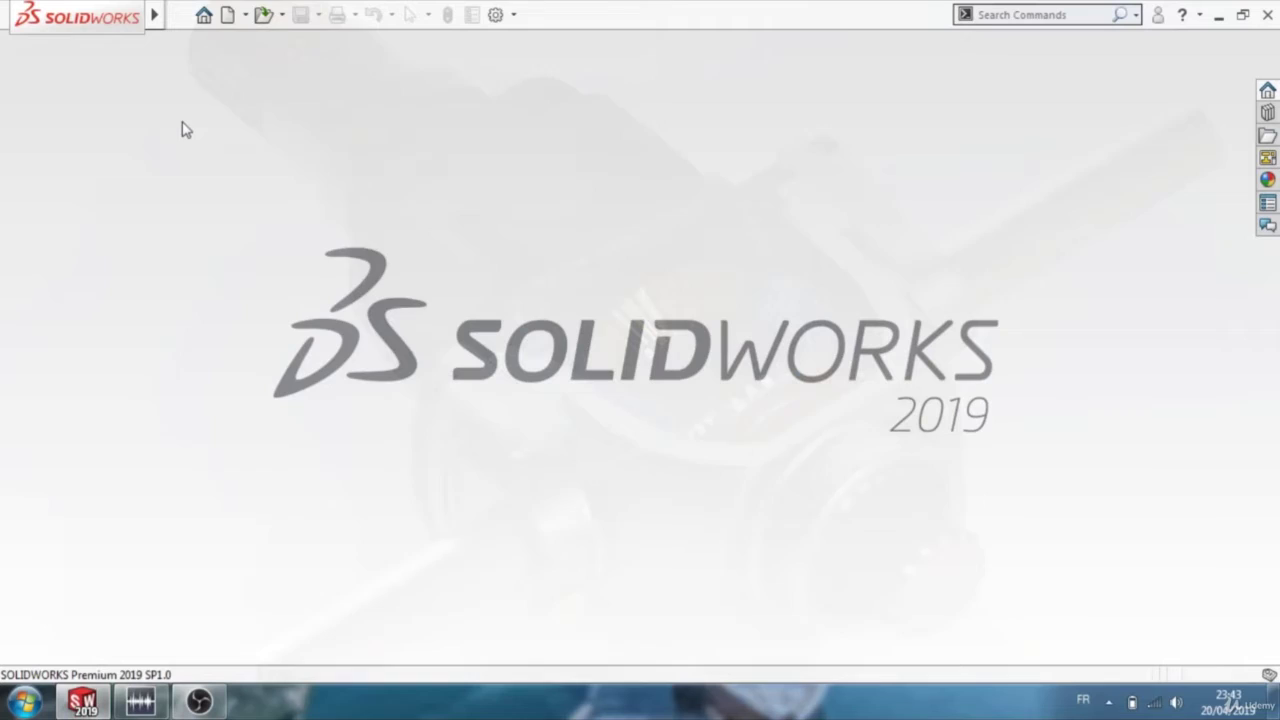
# Create a new document from the Assembly template
pyautogui.click(180, 15)
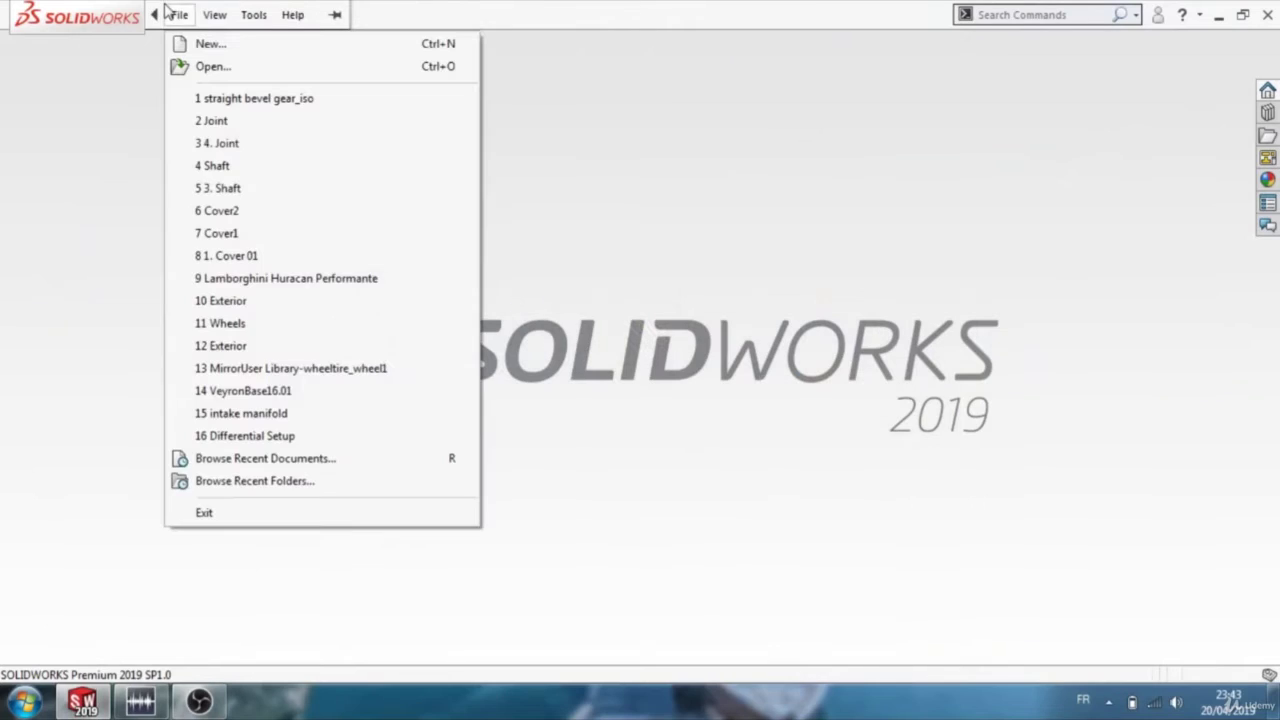
pyautogui.click(208, 46)
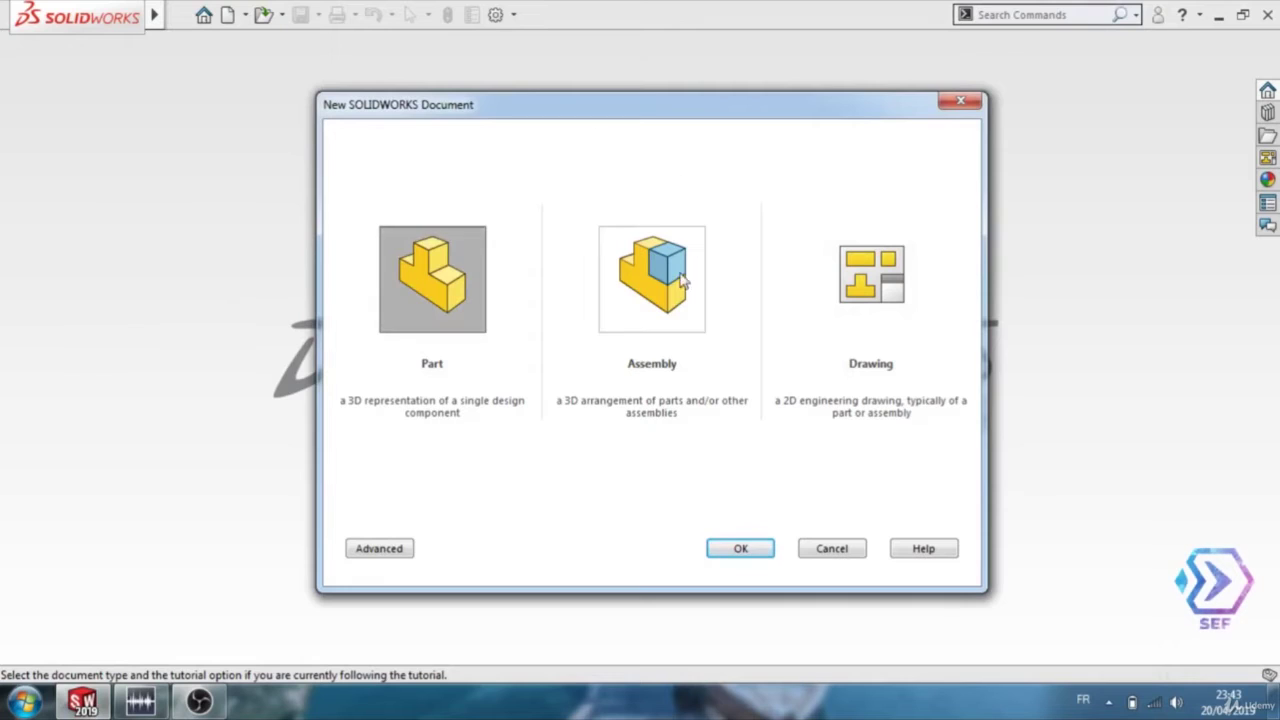
pyautogui.click(652, 282)
pyautogui.click(737, 546)
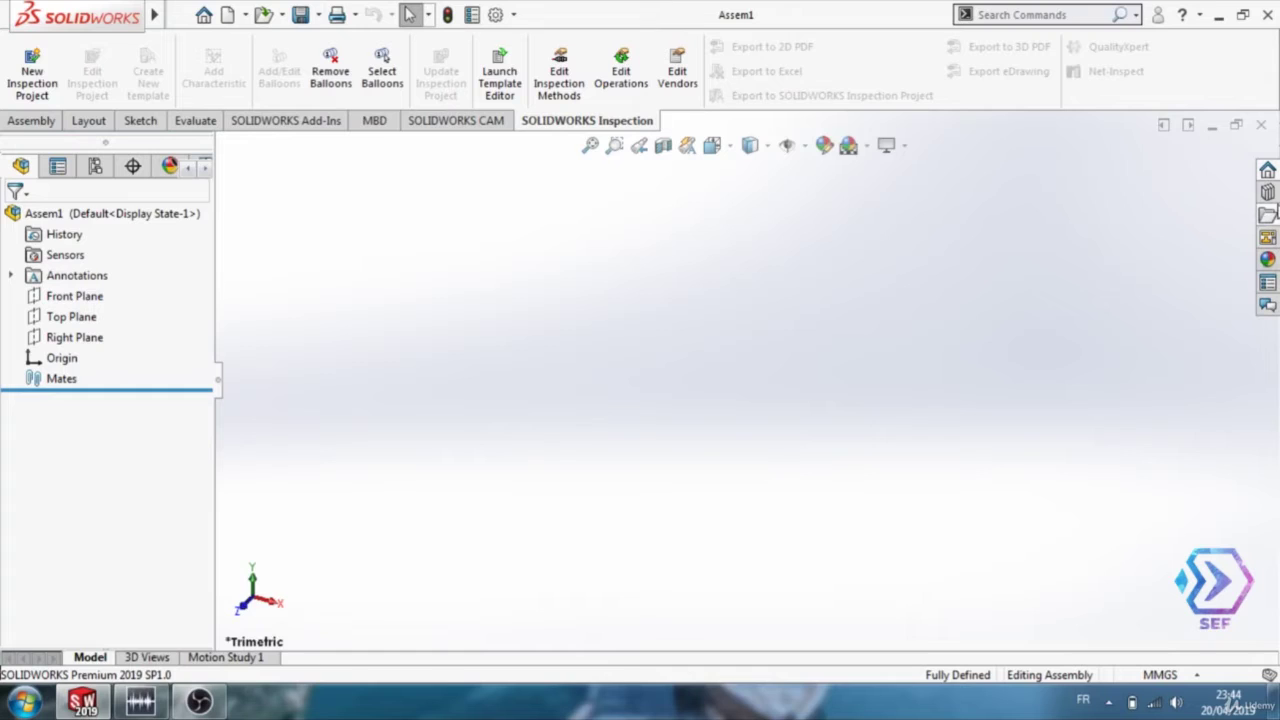
# Open the Design Library's Toolbox and expand its ISO standard parts
pyautogui.click(1268, 193)
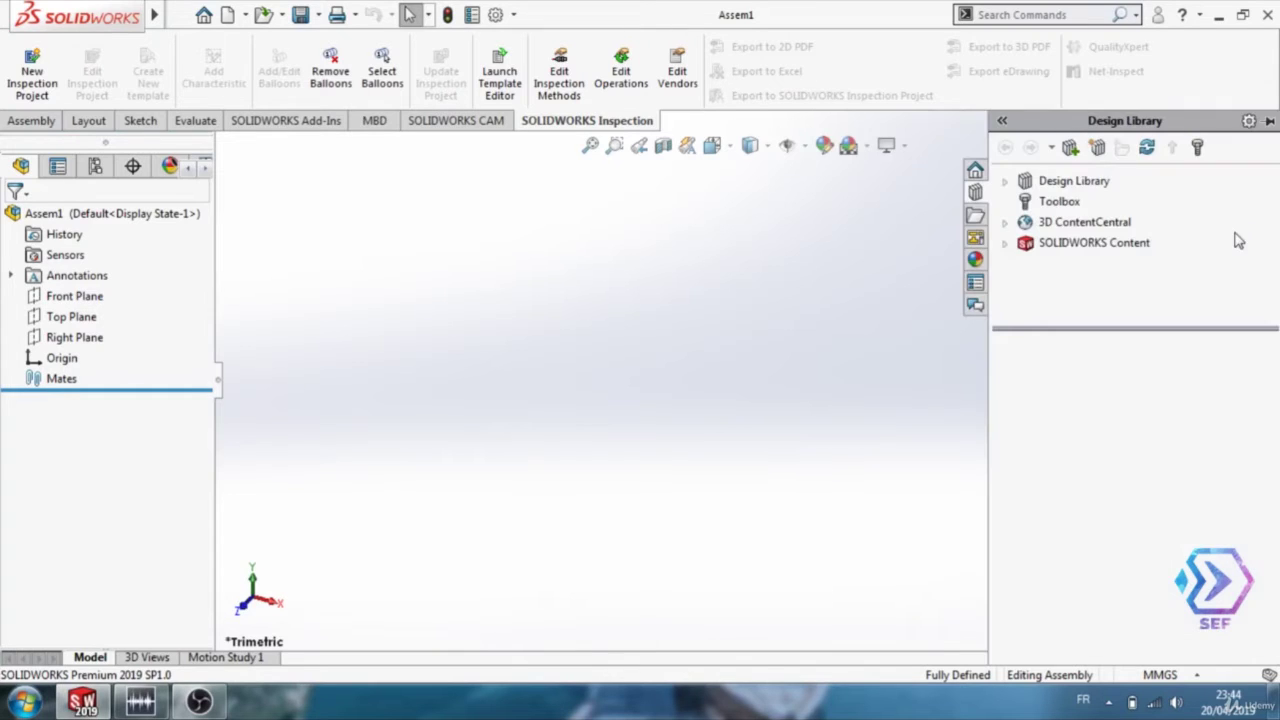
pyautogui.click(1077, 203)
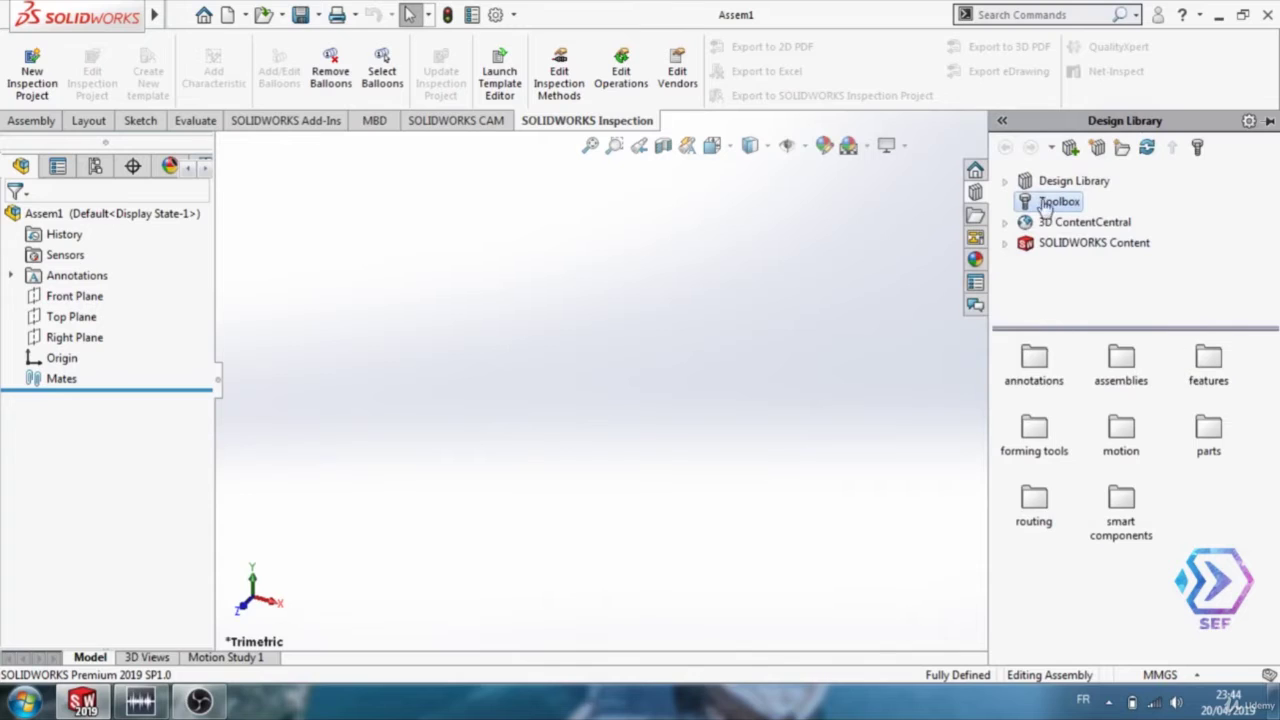
pyautogui.click(1046, 204)
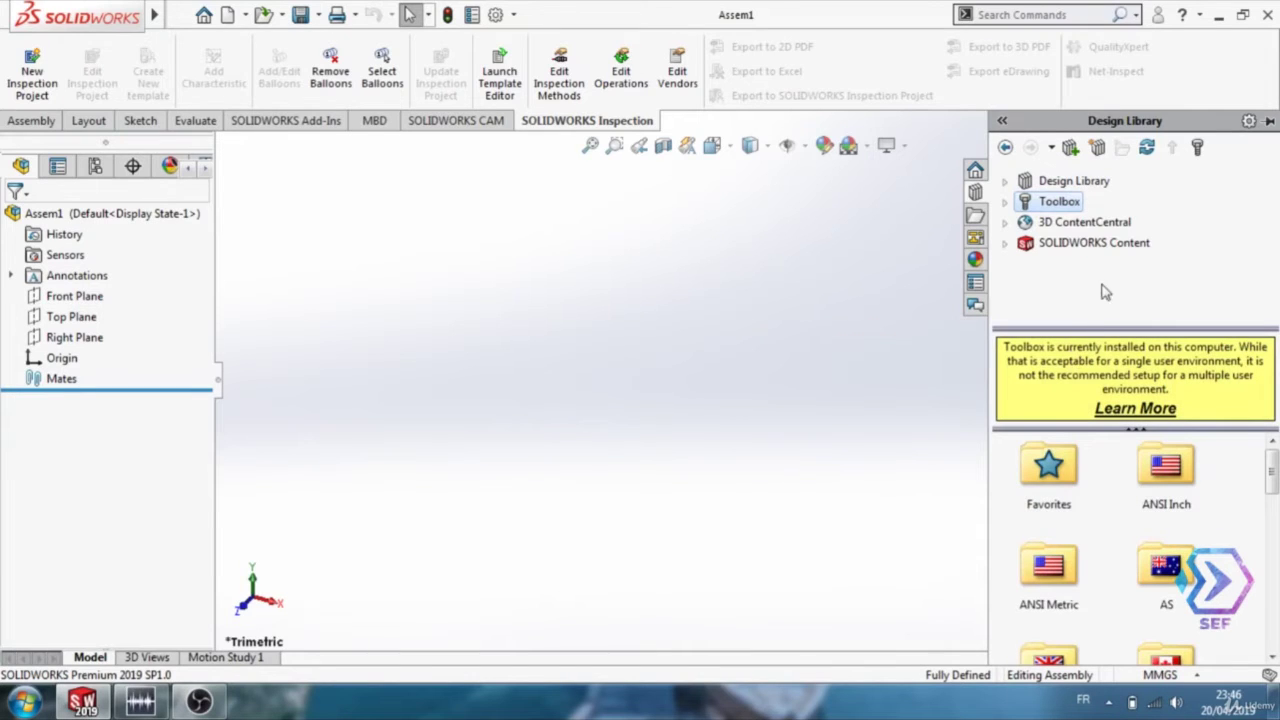
pyautogui.click(1005, 203)
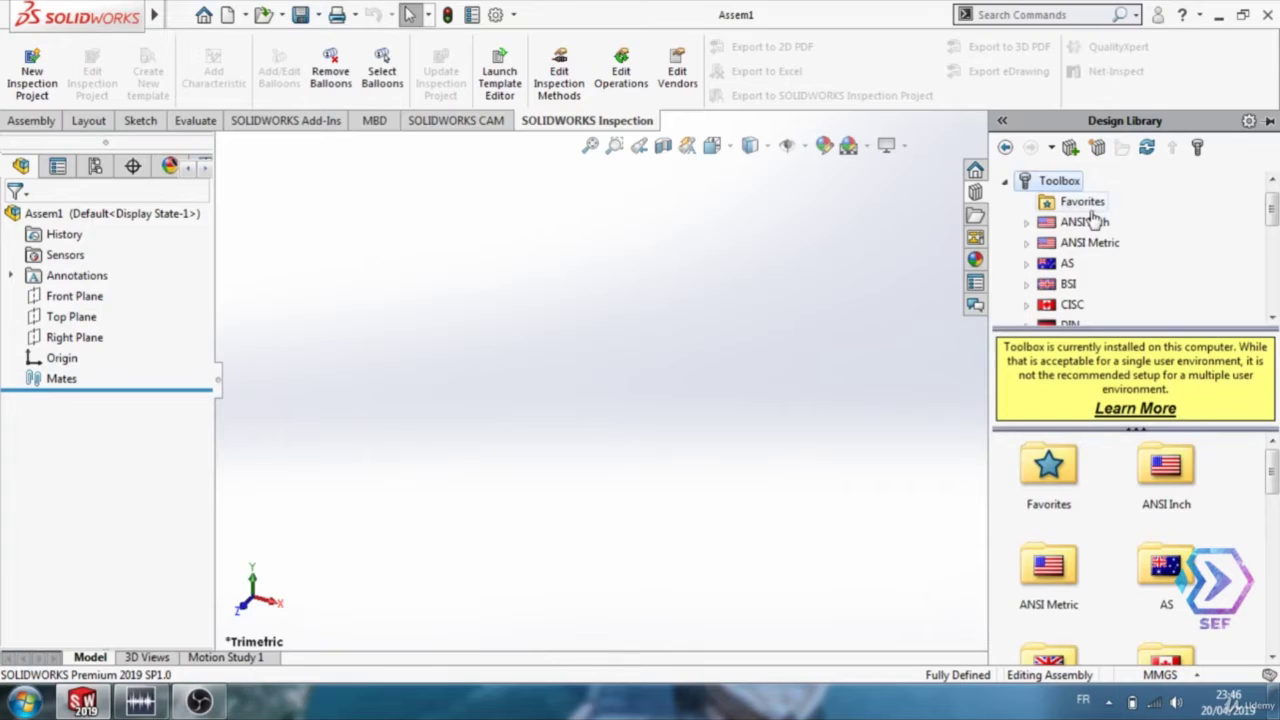
pyautogui.scroll(-3, 1100, 270)
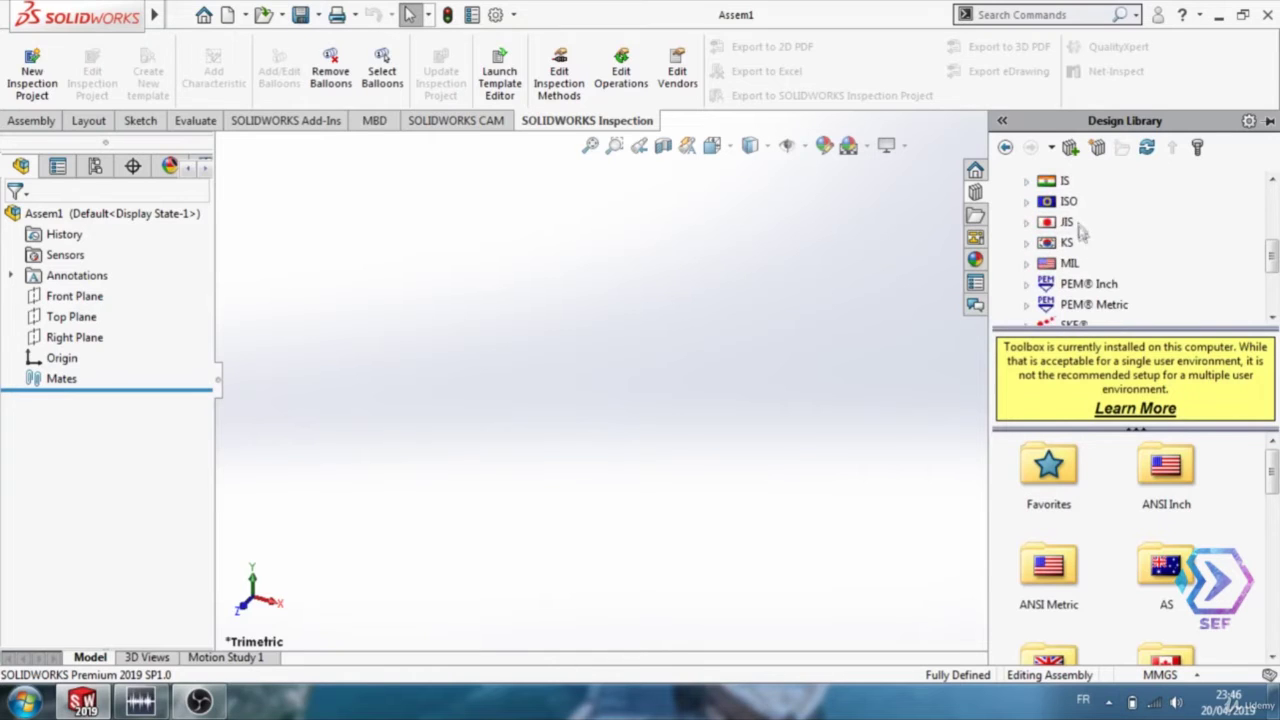
pyautogui.click(1068, 202)
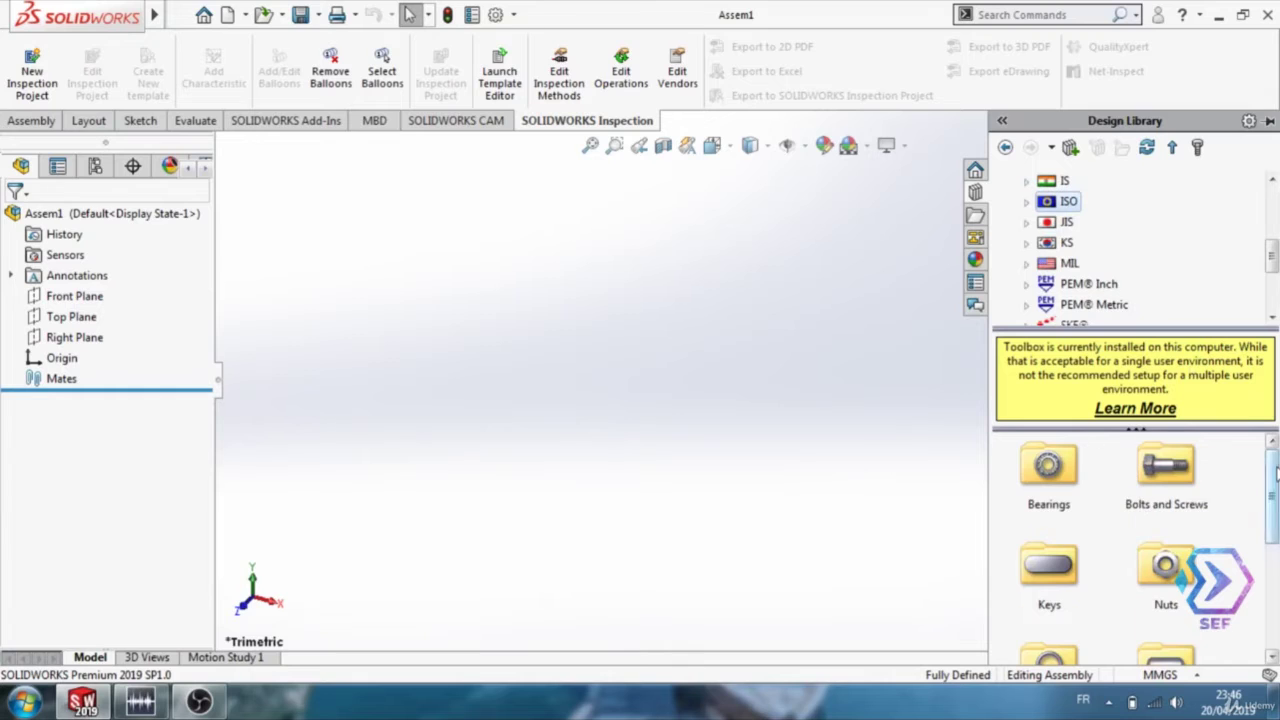
# Browse Power Transmission > Gears and drag Straight Bevel (Gear) into the assembly
pyautogui.moveTo(1270, 467); pyautogui.dragTo(1268, 562)
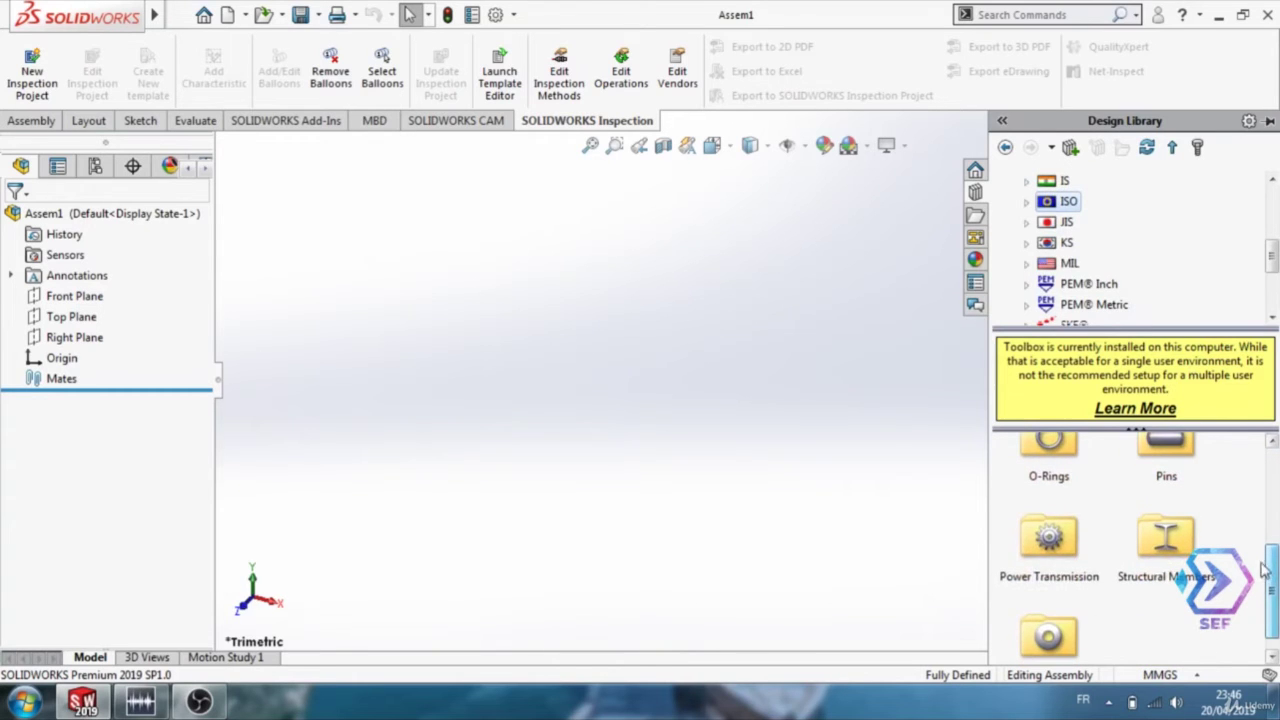
pyautogui.doubleClick(1052, 550)
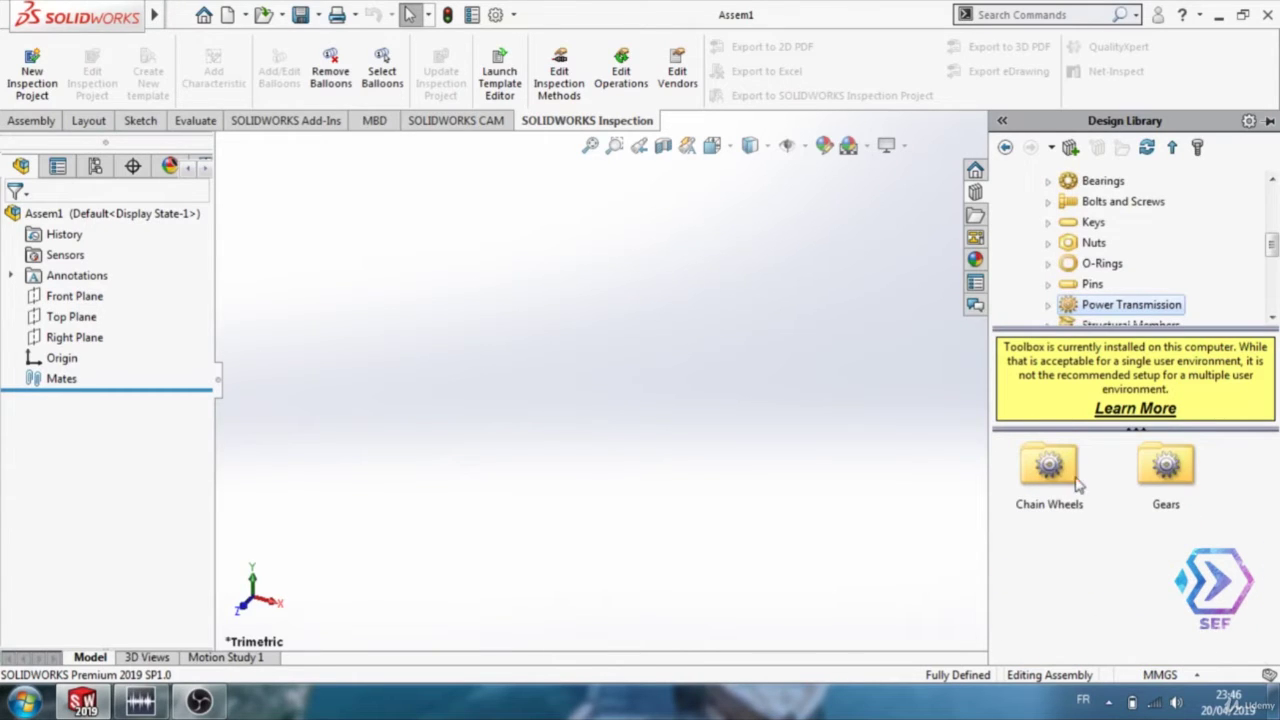
pyautogui.doubleClick(1184, 482)
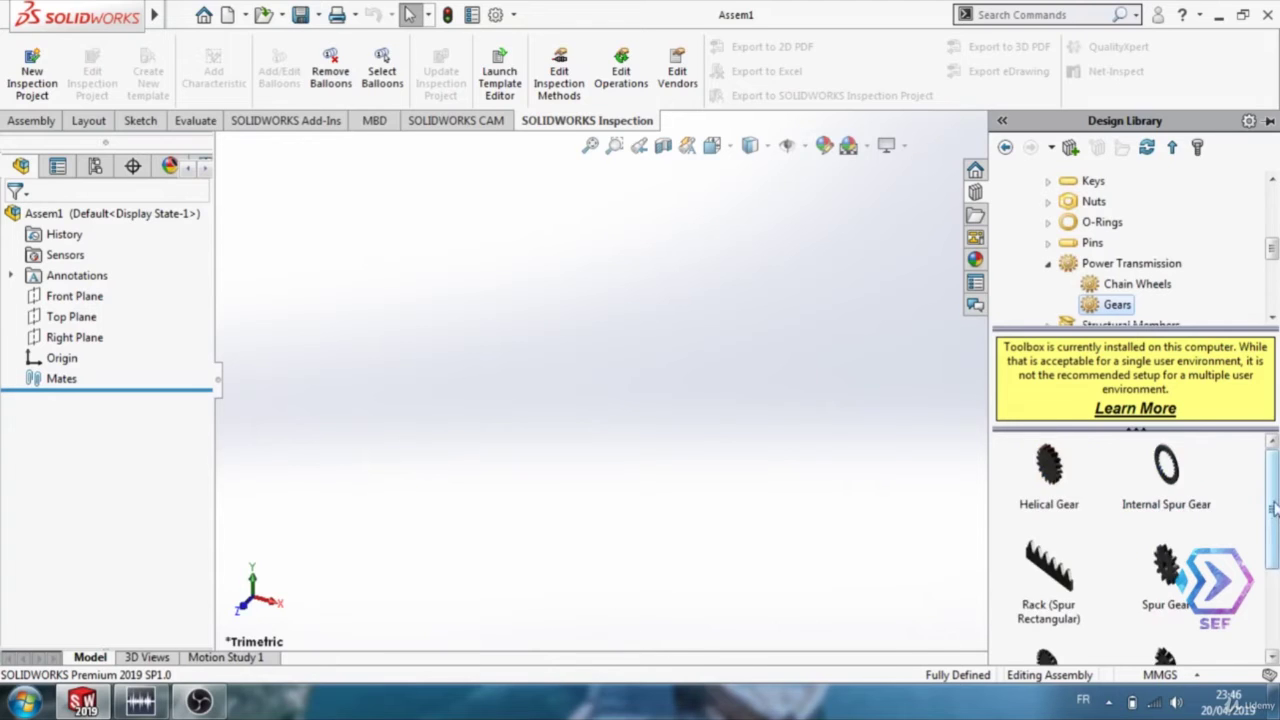
pyautogui.scroll(-3, 1183, 513)
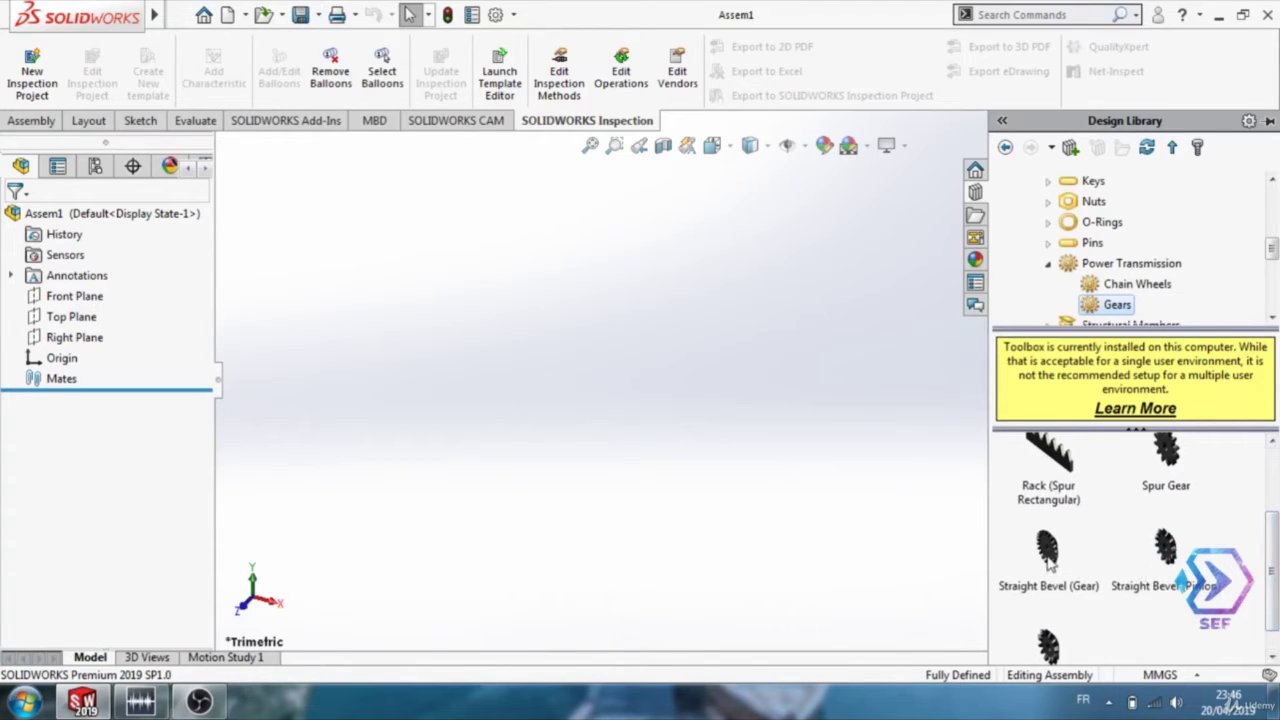
pyautogui.moveTo(1048, 555); pyautogui.dragTo(630, 337)
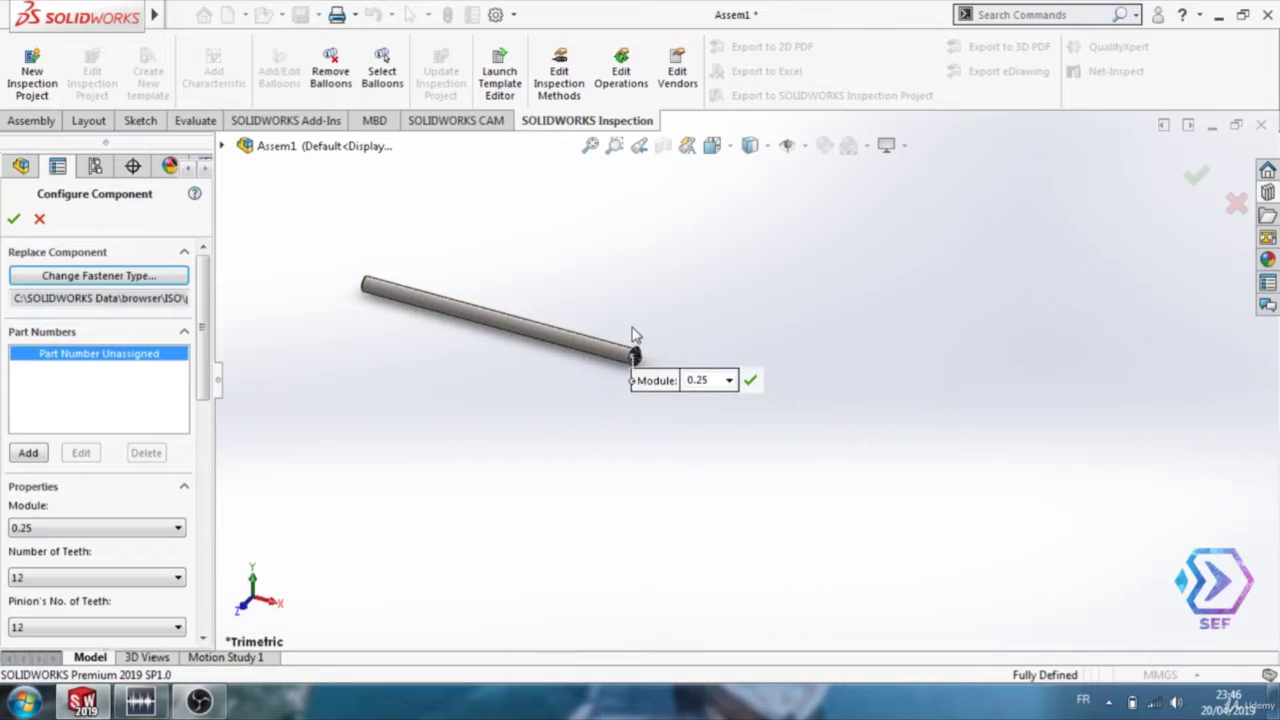
# Scroll Configure Component to review pressure angle 20, face width 12, hub diameter 75, mounting distance 50
pyautogui.scroll(-3, 672, 350)
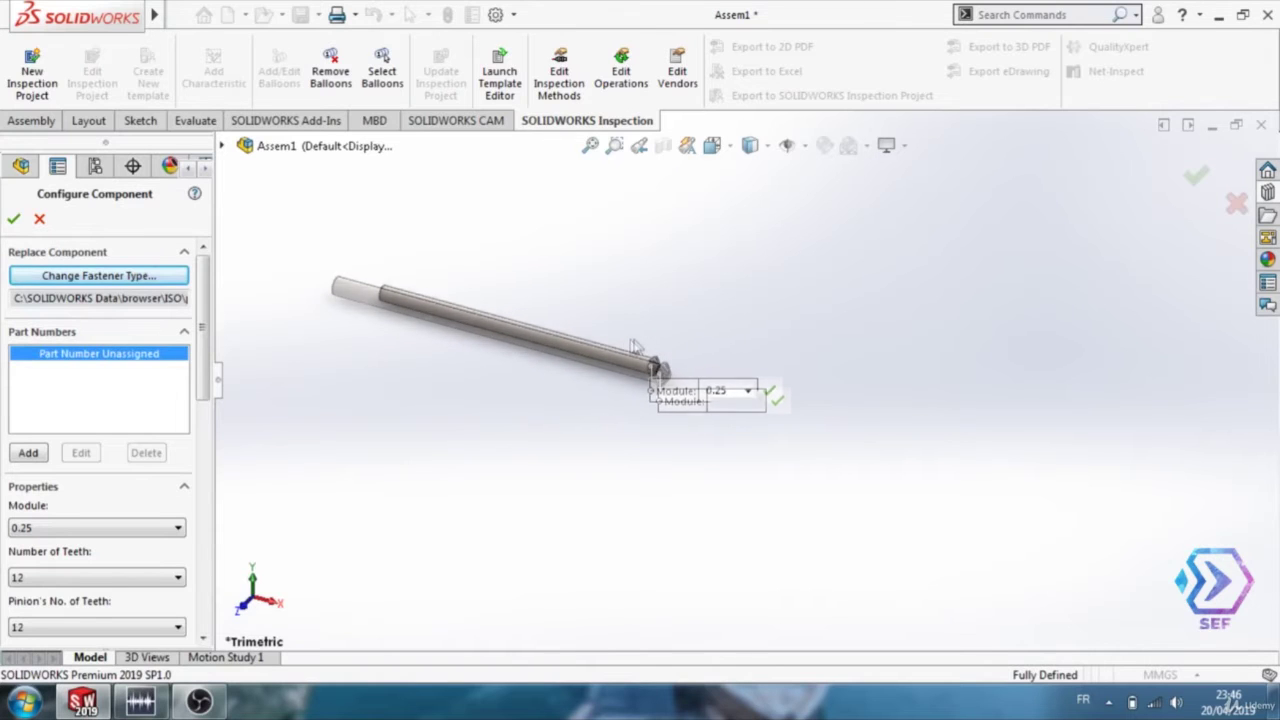
pyautogui.scroll(-2, 480, 300)
pyautogui.scroll(-2, 448, 290)
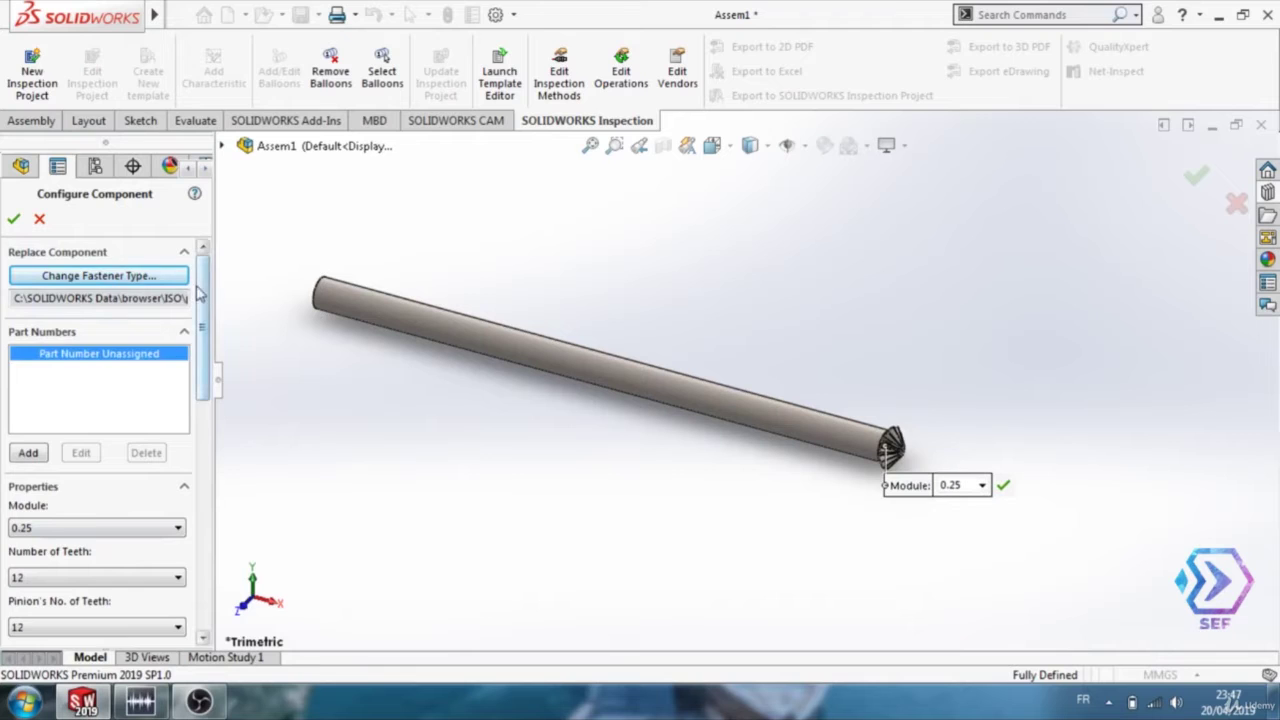
pyautogui.scroll(-3, 210, 327)
pyautogui.moveTo(210, 327); pyautogui.dragTo(202, 355)
# Choose module 1, 40 teeth and 30 pinion teeth for the bevel gear
pyautogui.click(115, 336)
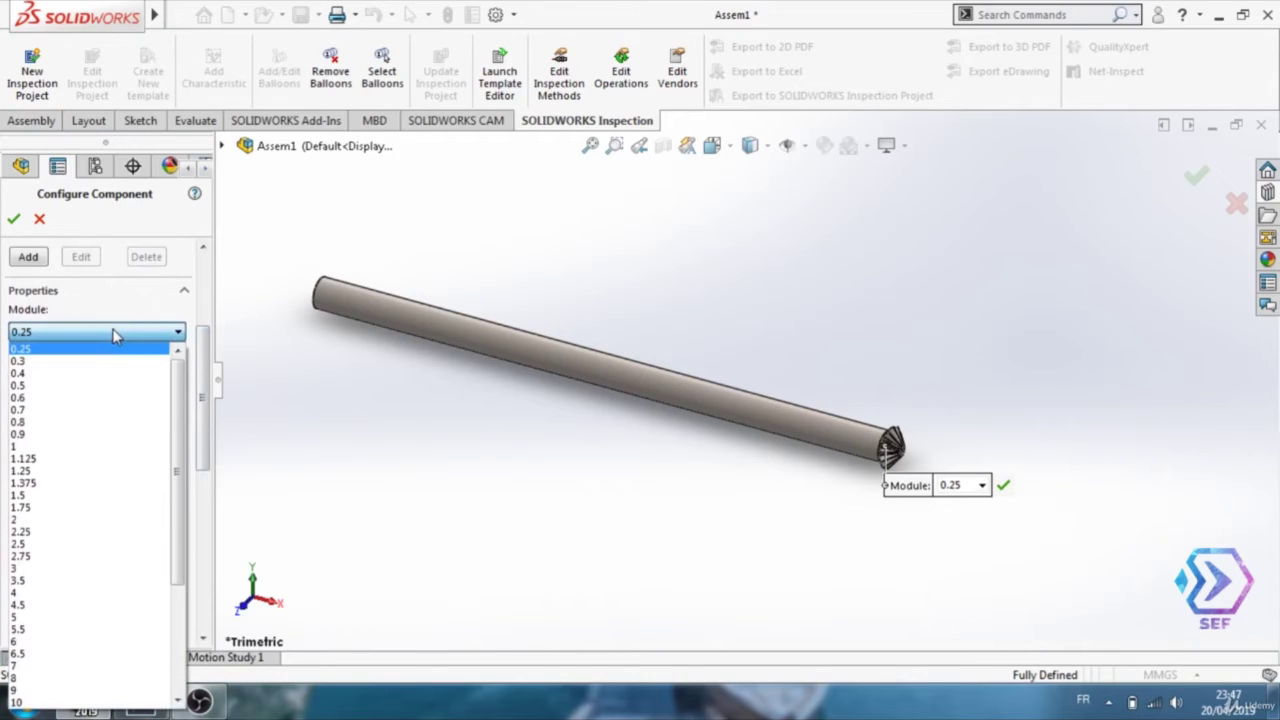
pyautogui.click(80, 446)
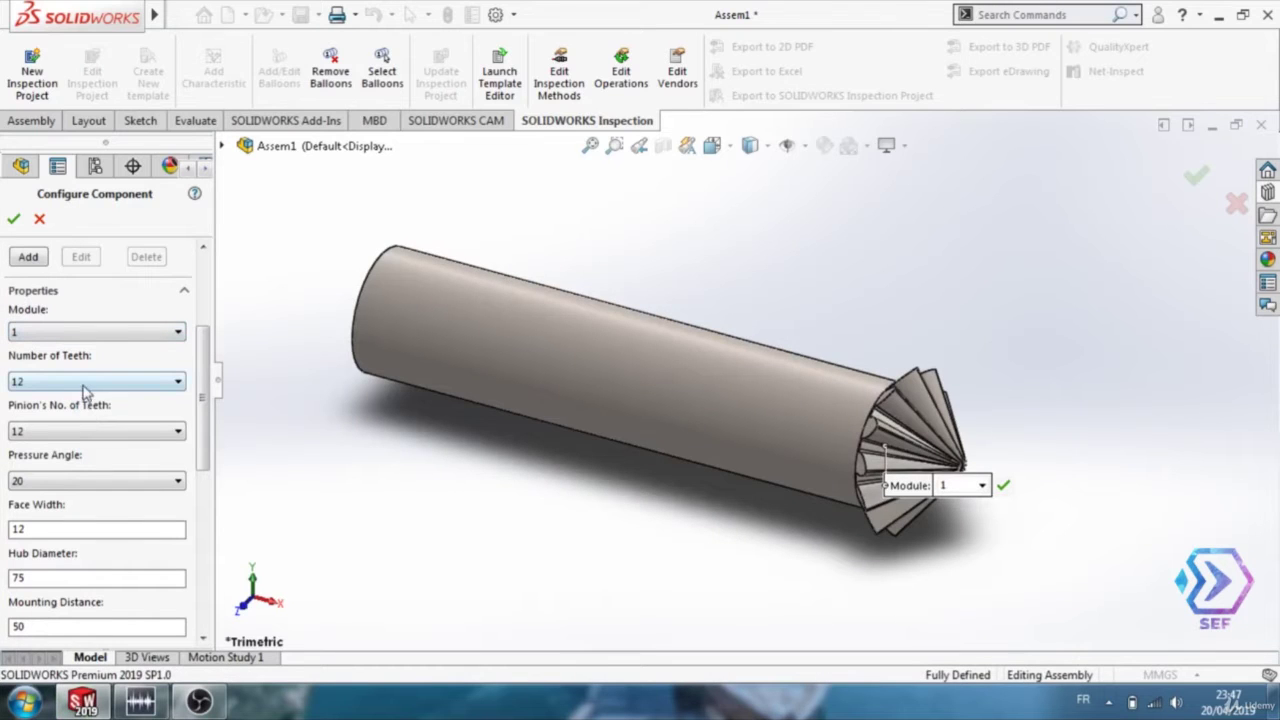
pyautogui.click(84, 385)
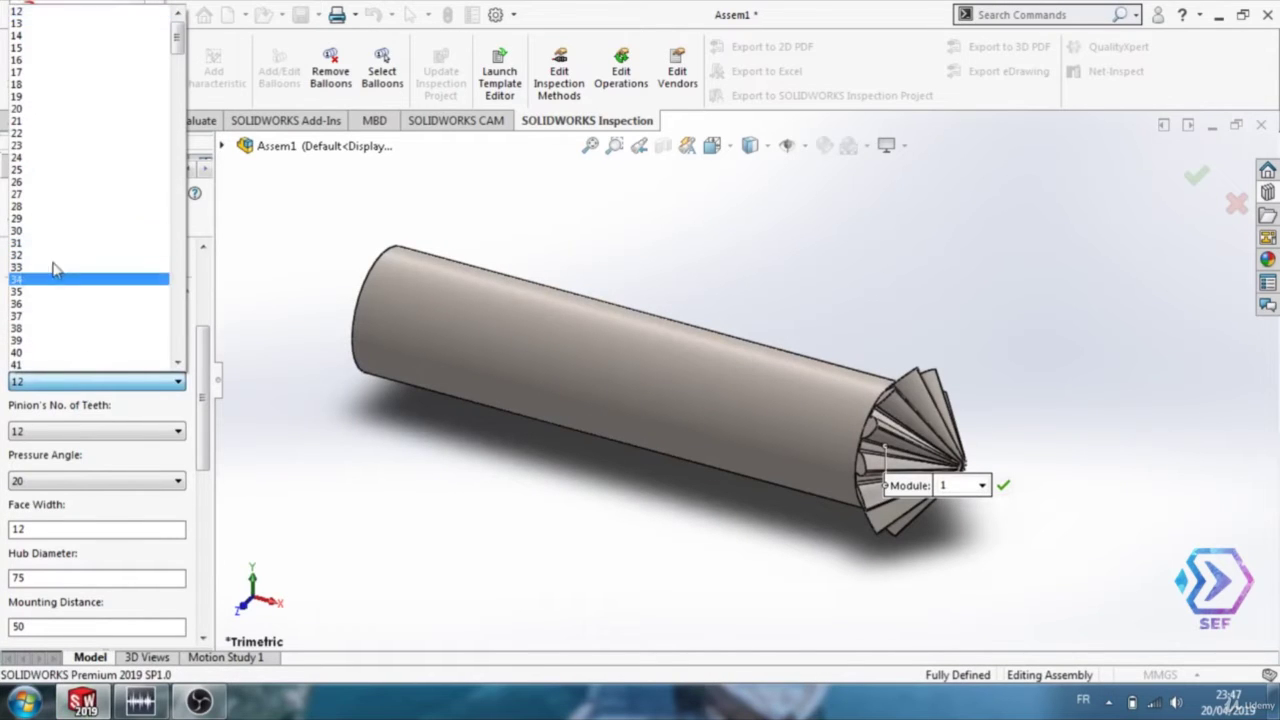
pyautogui.click(57, 352)
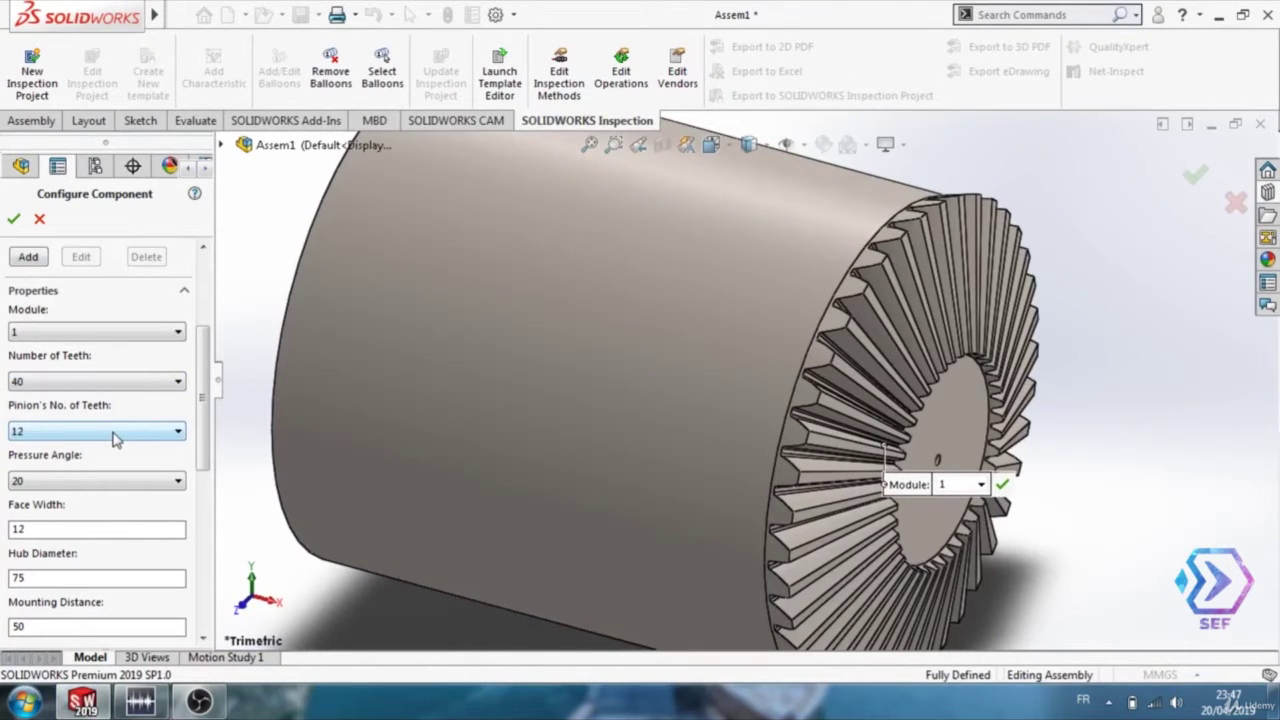
pyautogui.click(114, 439)
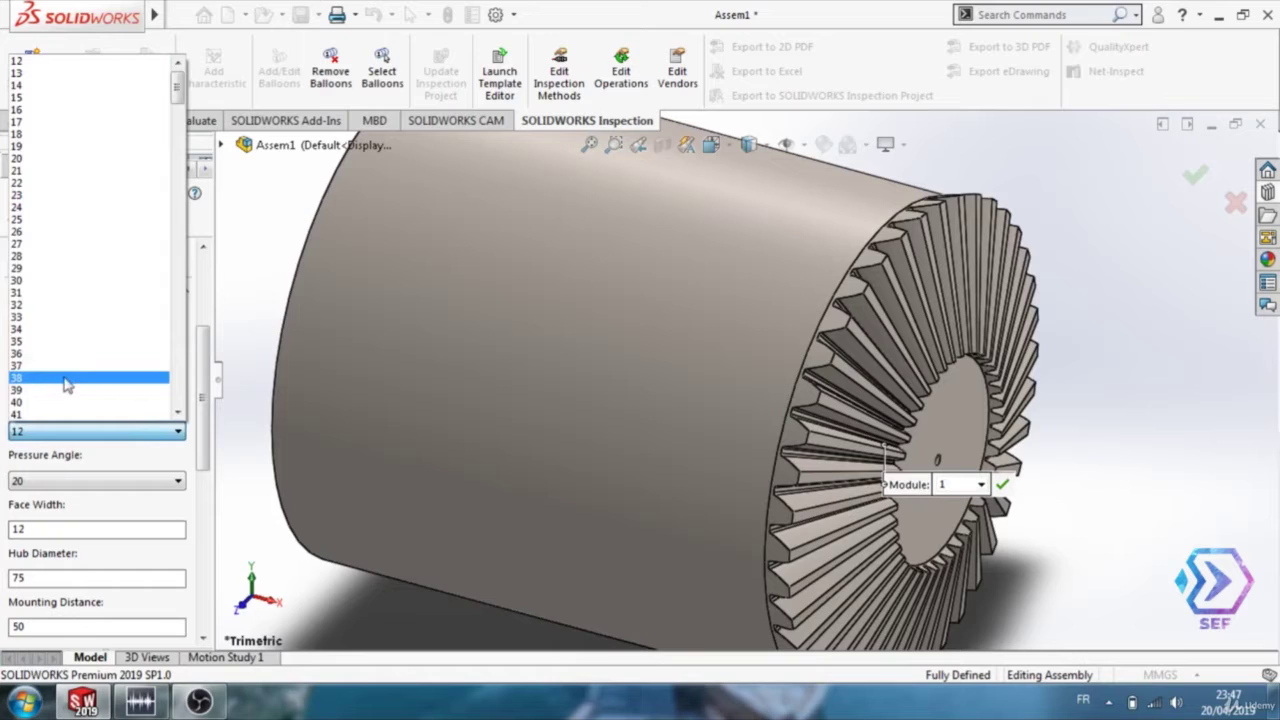
pyautogui.click(44, 281)
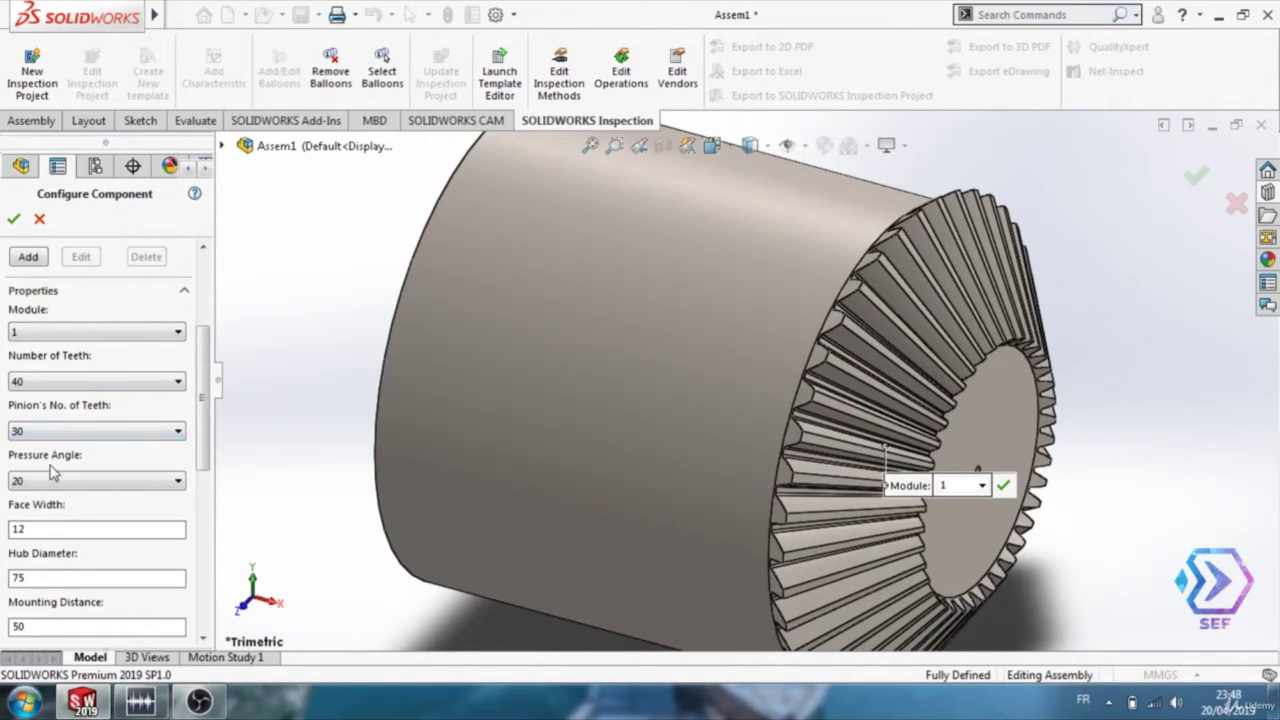
pyautogui.moveTo(203, 412); pyautogui.dragTo(209, 463)
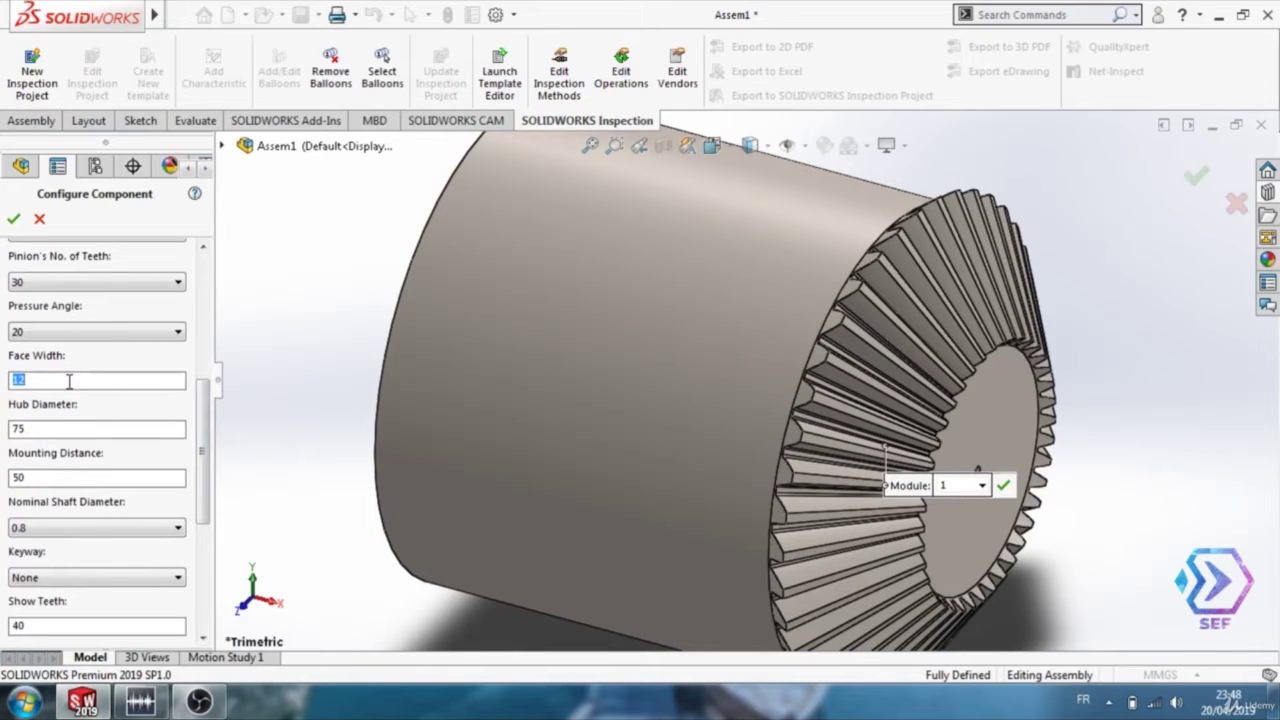
# Apply face width 8, hub diameter 28 and mounting distance 20, then accept the configuration
pyautogui.click(69, 380)
pyautogui.click(48, 422)
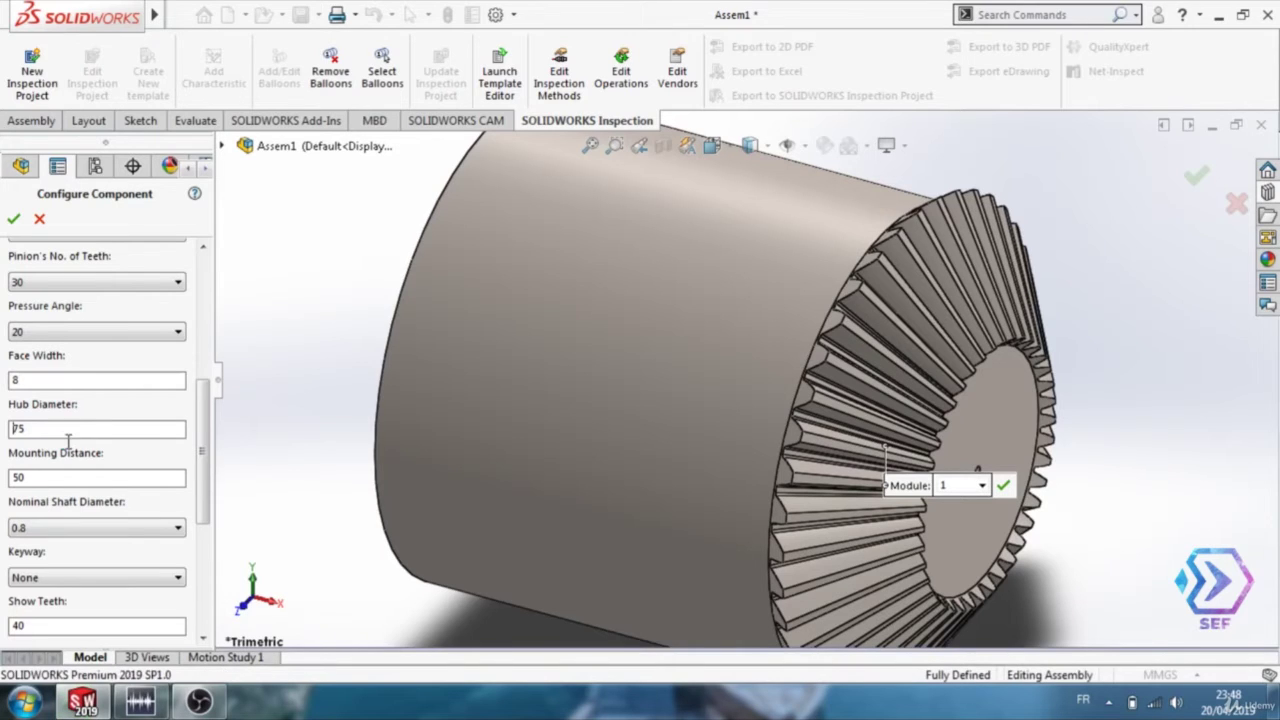
pyautogui.doubleClick(38, 429)
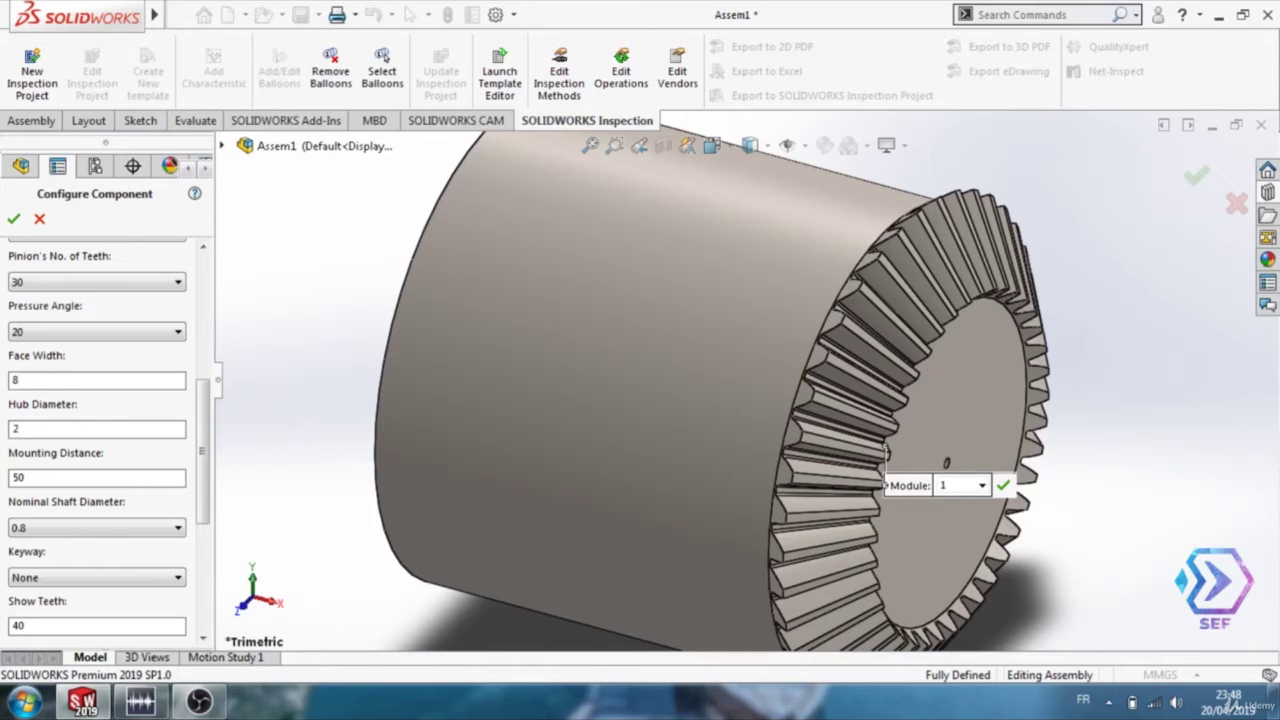
pyautogui.click(55, 479)
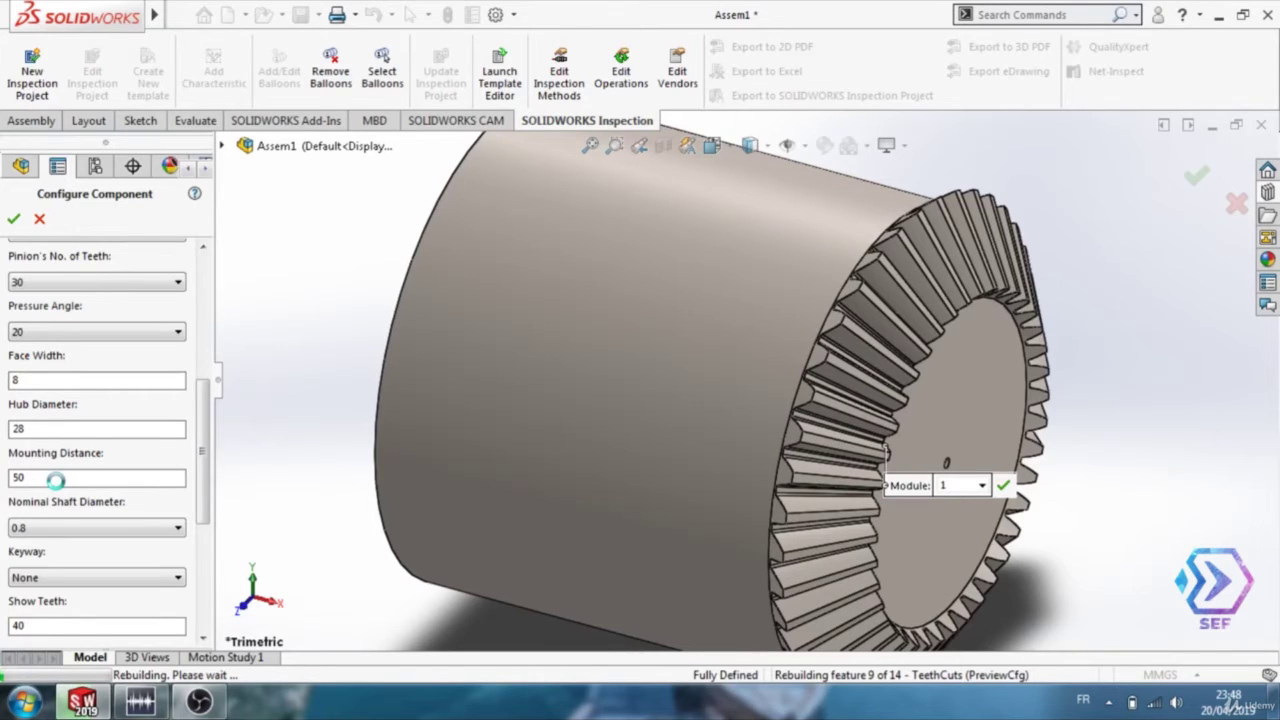
pyautogui.moveTo(55, 479); pyautogui.dragTo(3, 478)
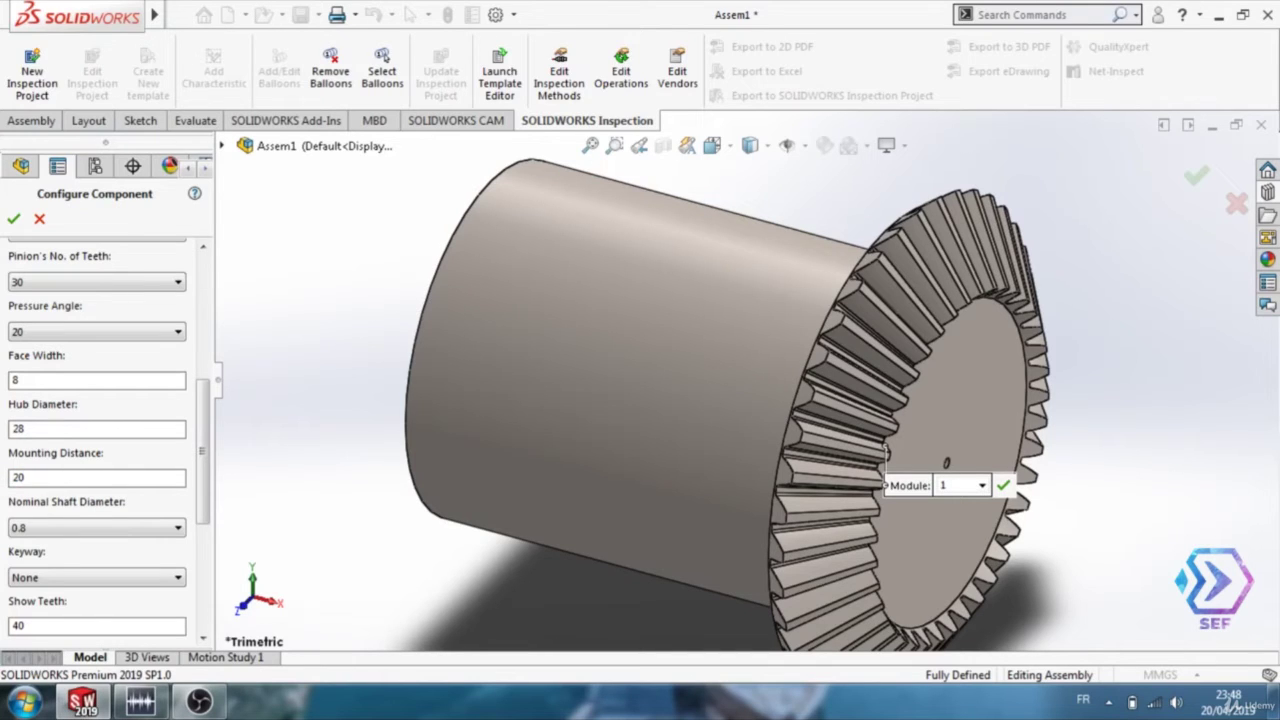
pyautogui.press('Return')
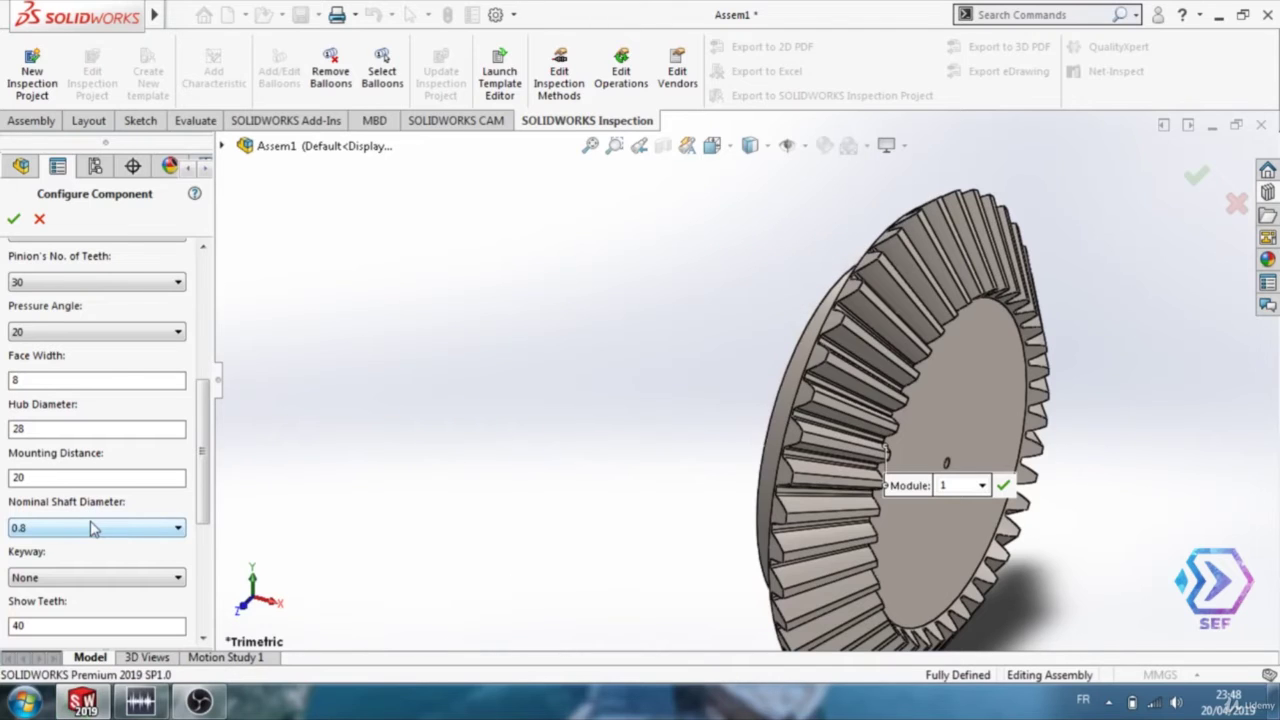
pyautogui.click(13, 218)
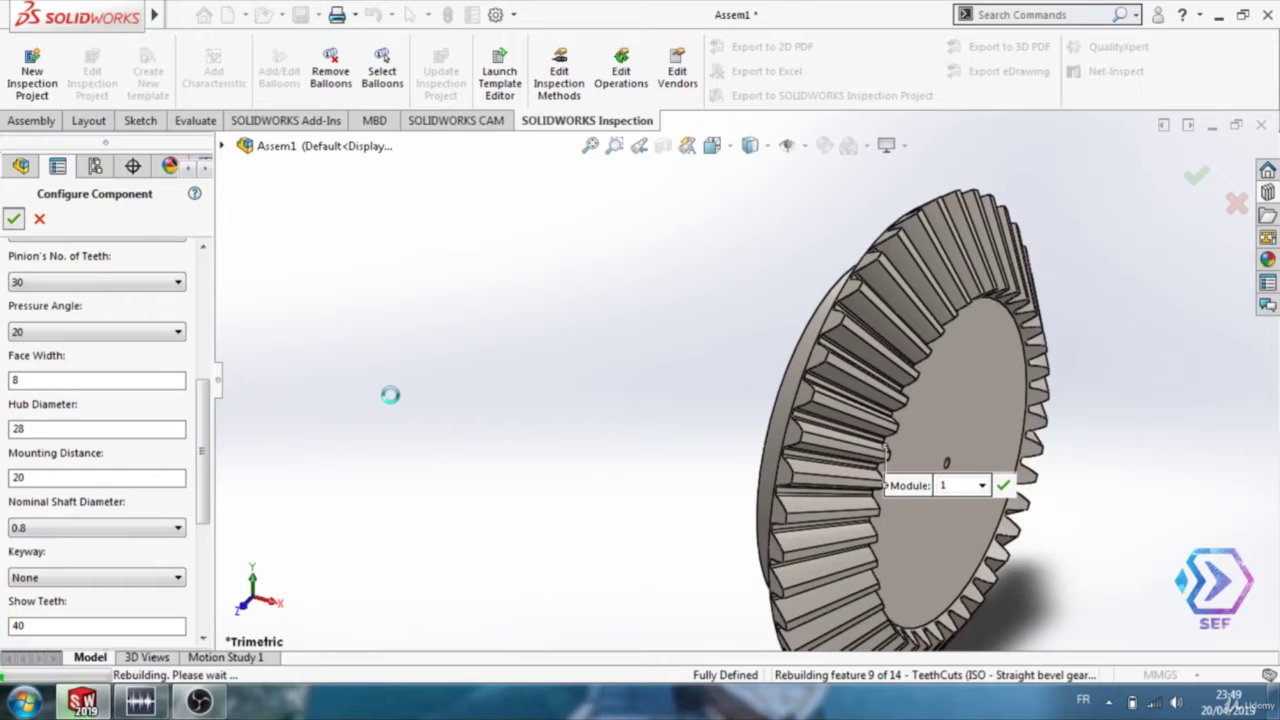
# Place one configured bevel gear, stop further insertions and recentre the view
pyautogui.click(13, 218)
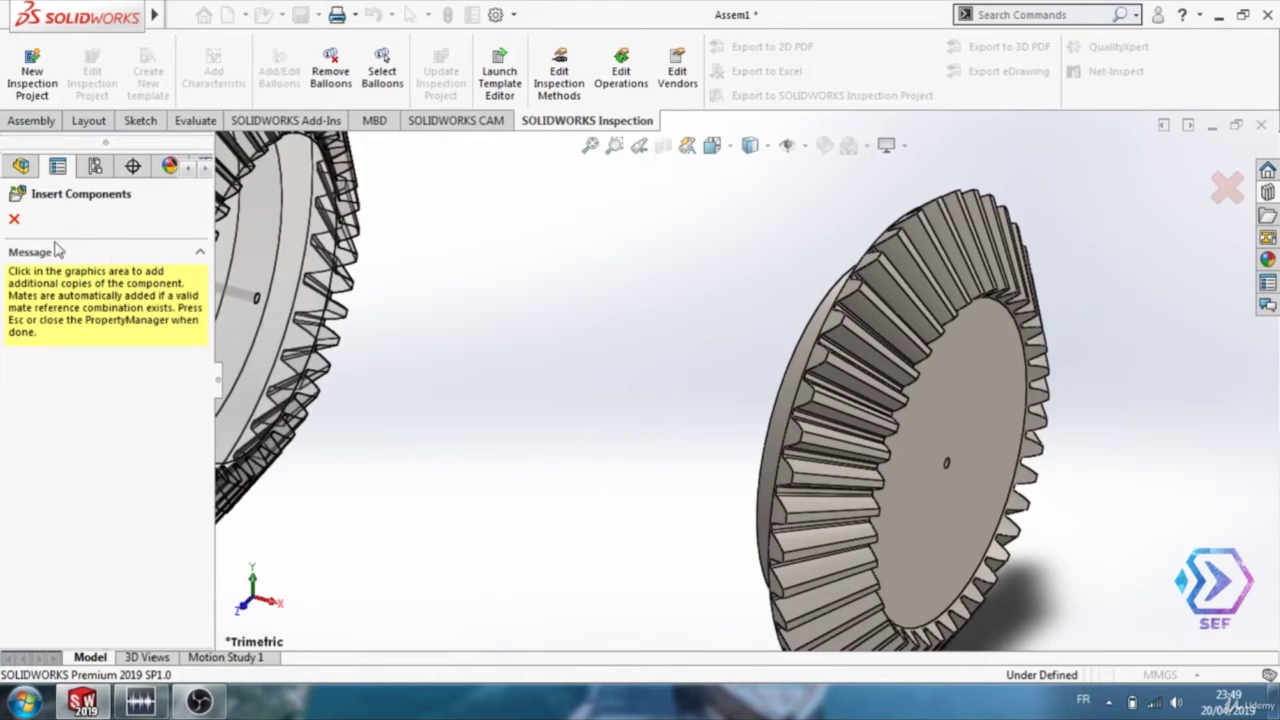
pyautogui.click(14, 219)
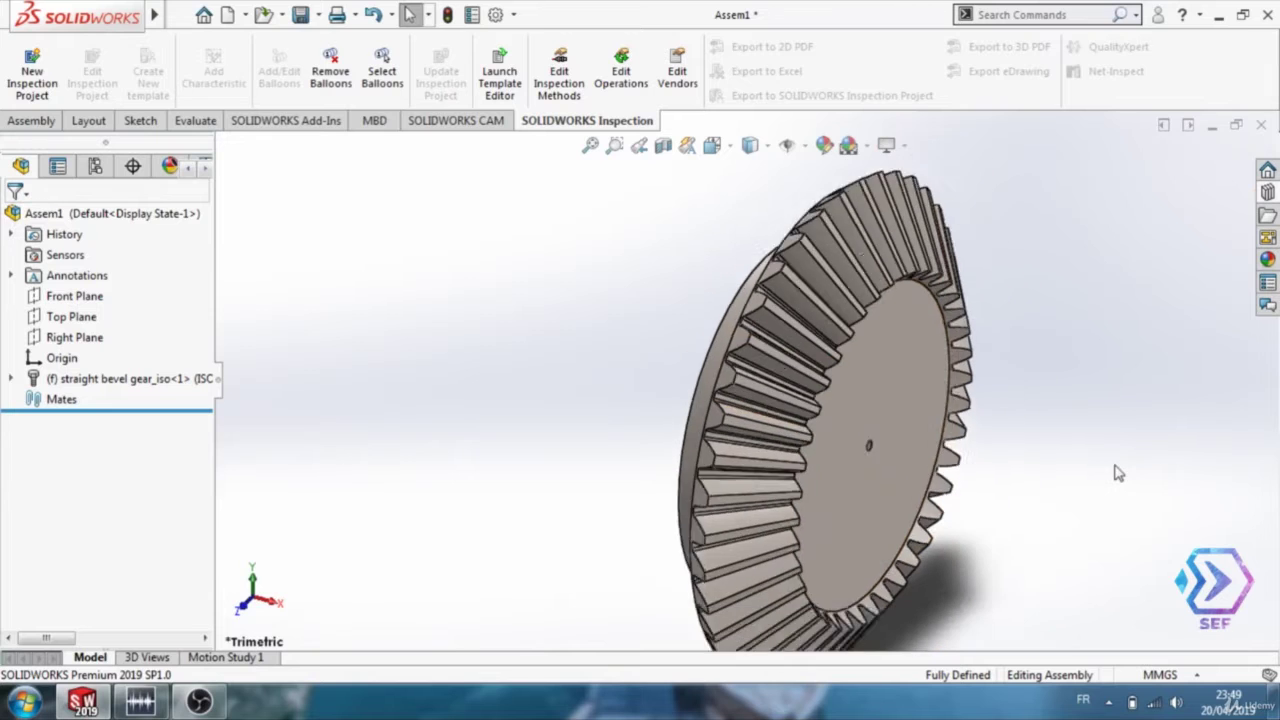
pyautogui.keyDown('ctrl'); pyautogui.moveTo(1046, 491); pyautogui.dragTo(912, 426, button='middle'); pyautogui.keyUp('ctrl')
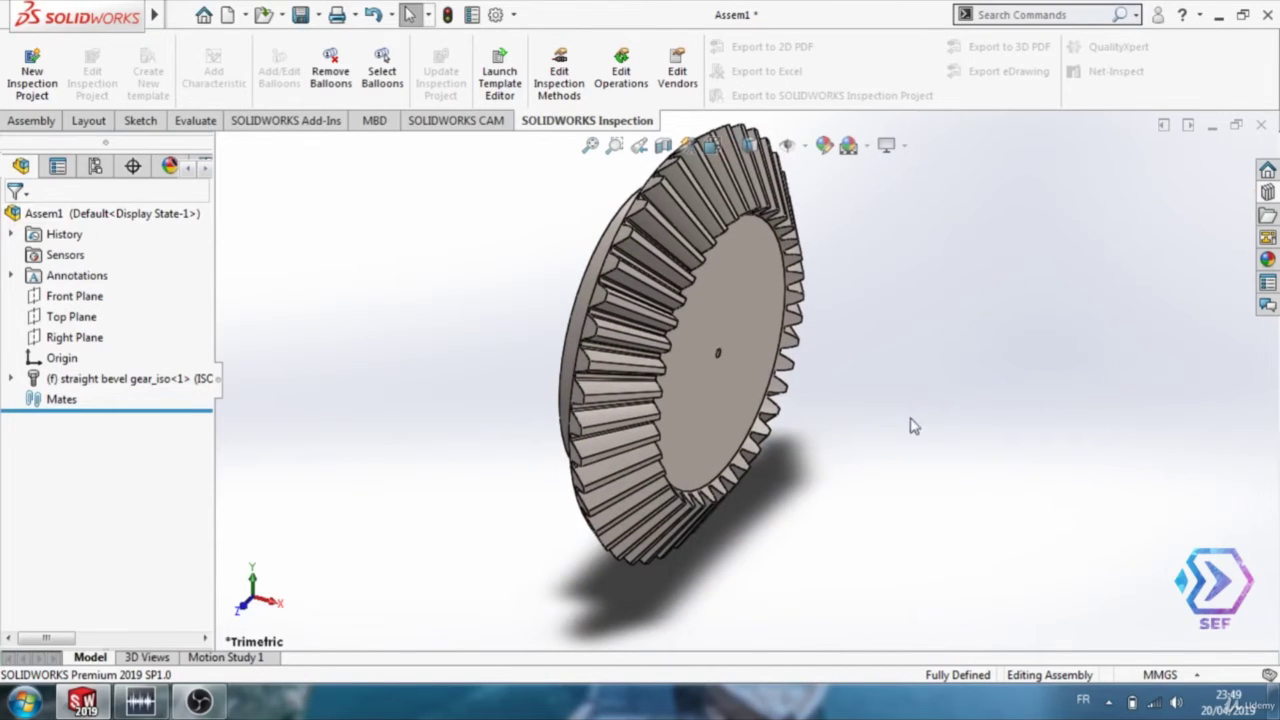
pyautogui.click(823, 148)
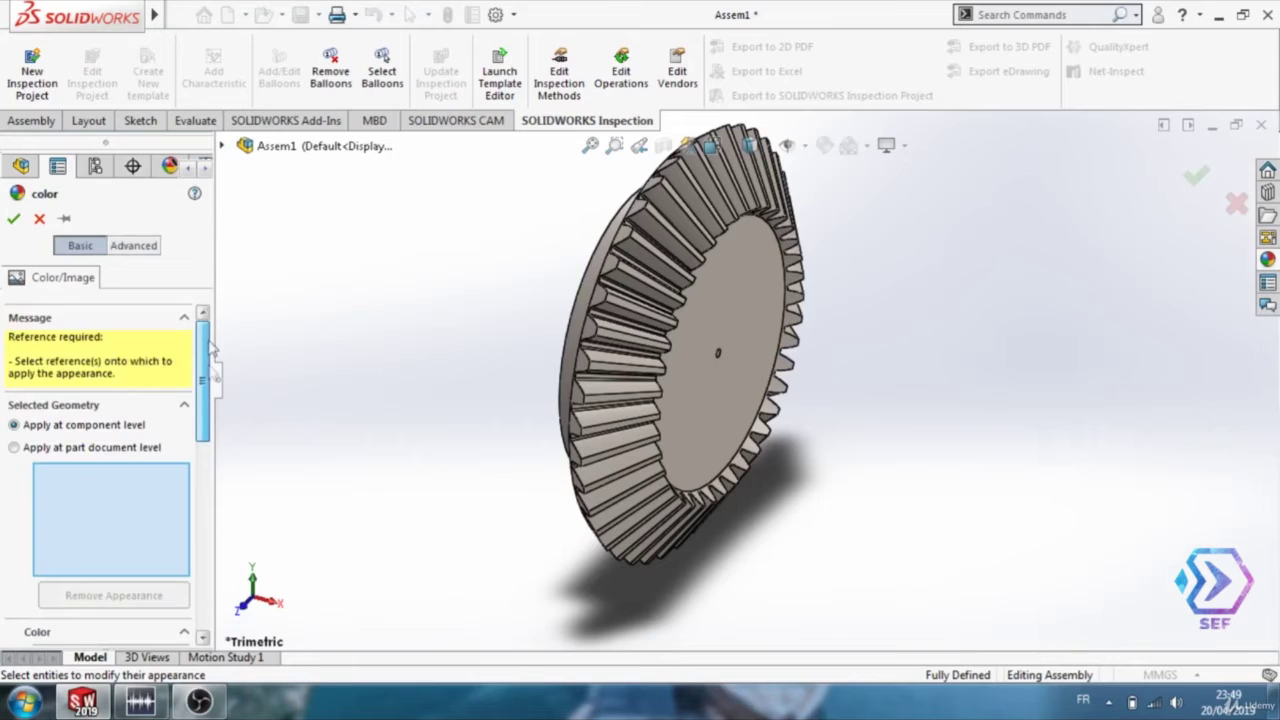
# Give the selected gear a pale yellow, adjusted to gold RGB 255, 239, 127
pyautogui.scroll(-2, 205, 378)
pyautogui.click(685, 305)
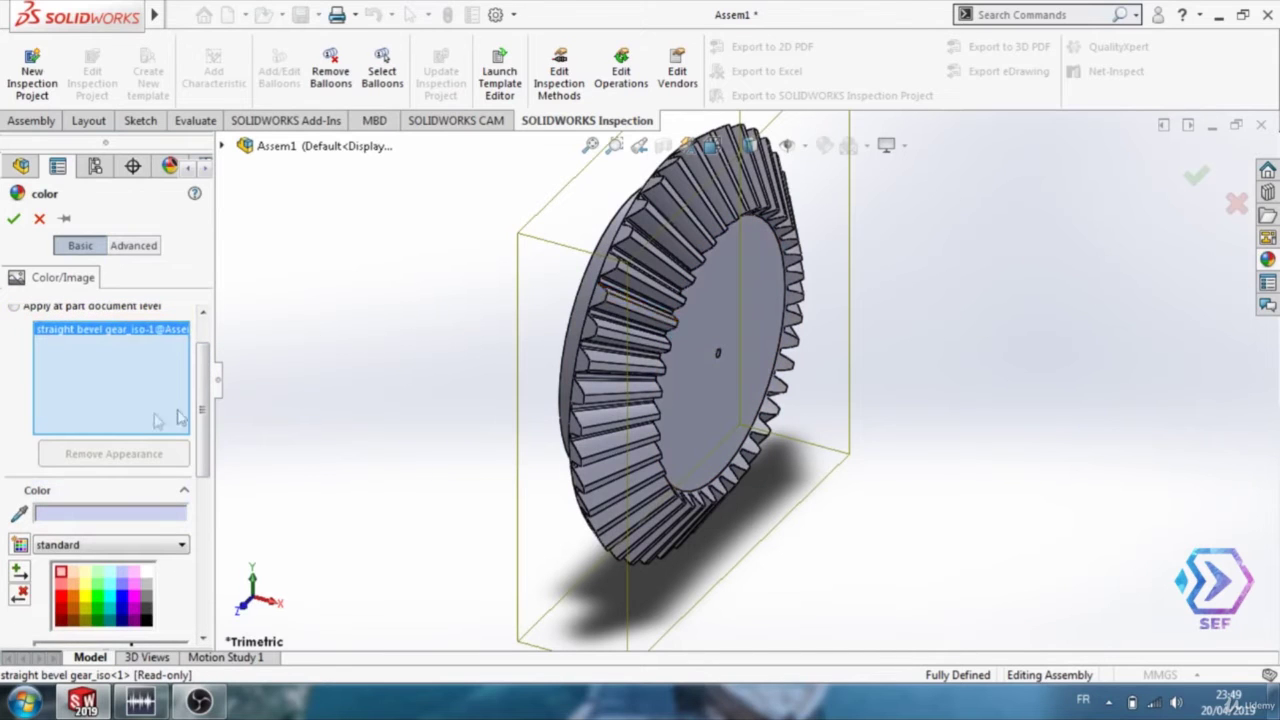
pyautogui.scroll(-3, 208, 455)
pyautogui.scroll(-2, 70, 460)
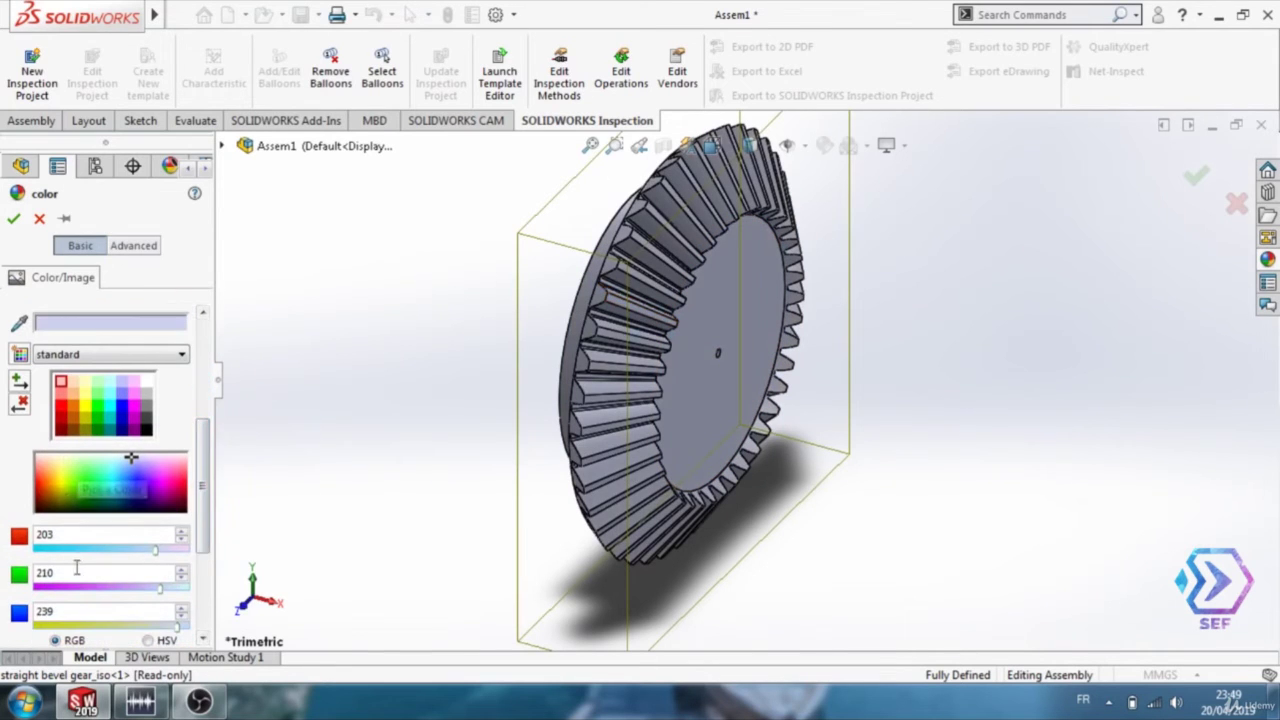
pyautogui.click(86, 361)
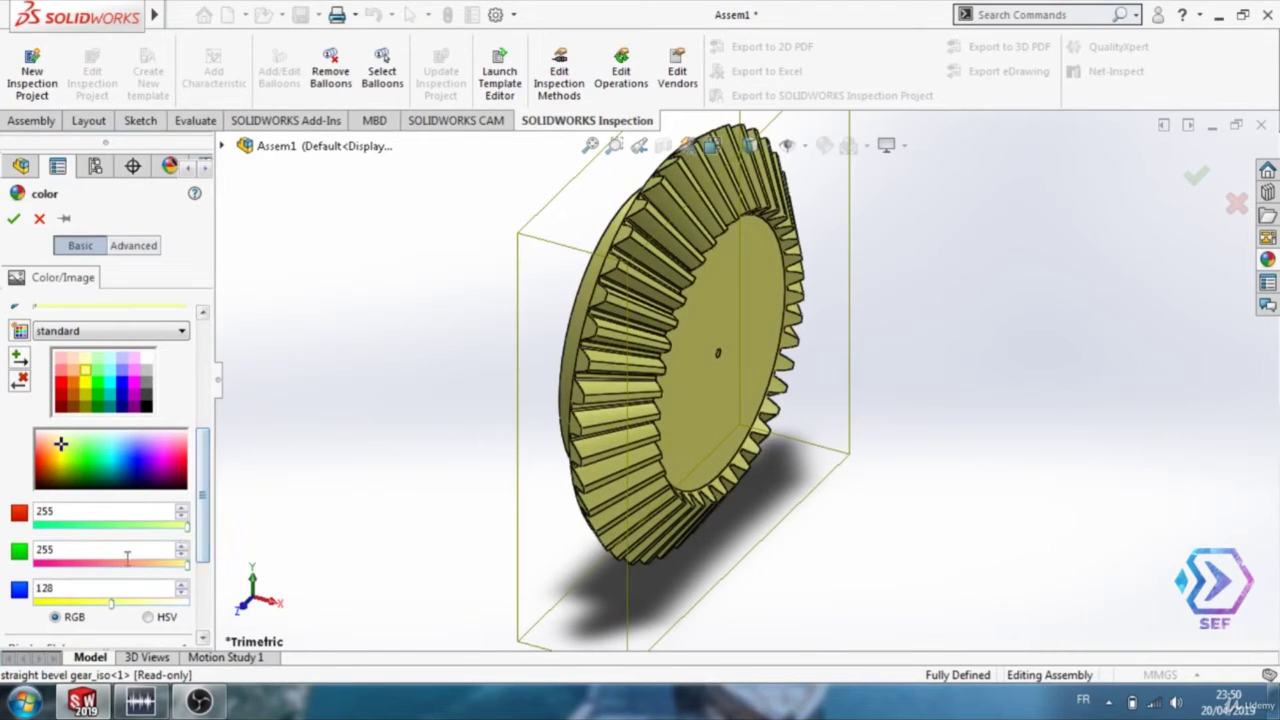
pyautogui.moveTo(190, 570)
pyautogui.mouseDown()
pyautogui.moveTo(106, 570)
pyautogui.moveTo(188, 566)
pyautogui.mouseUp()
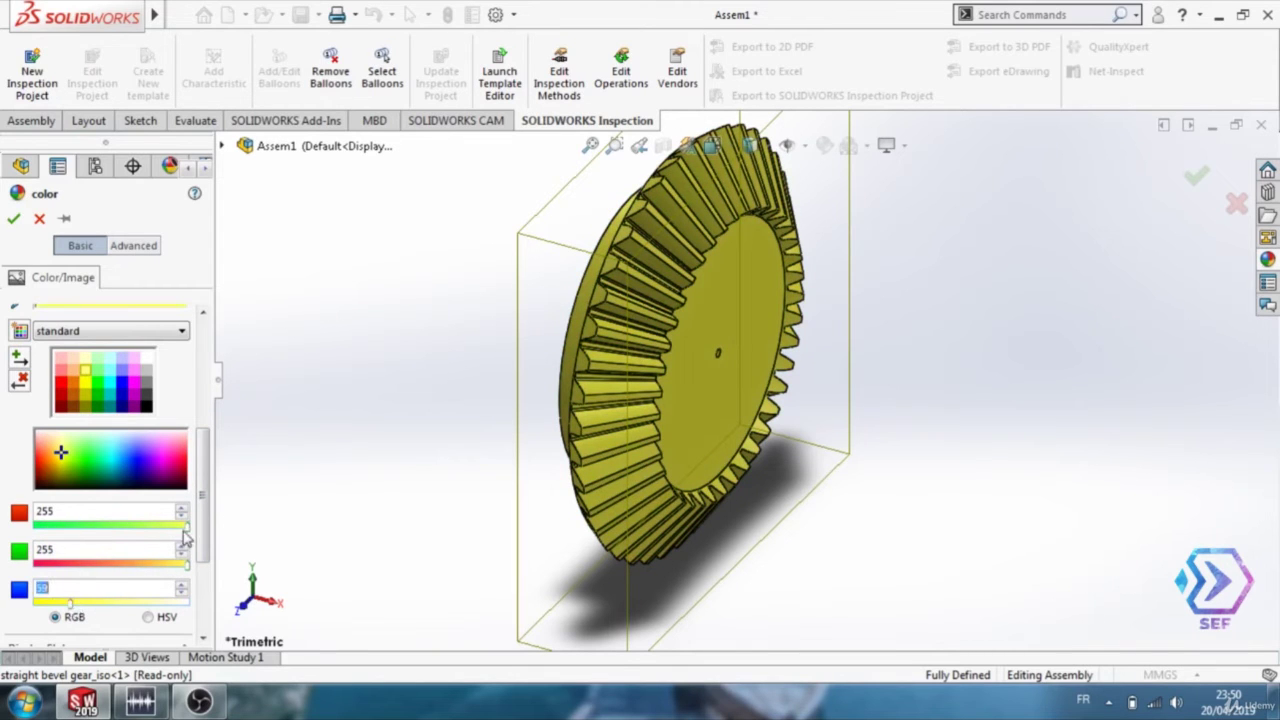
pyautogui.moveTo(169, 531); pyautogui.dragTo(244, 547)
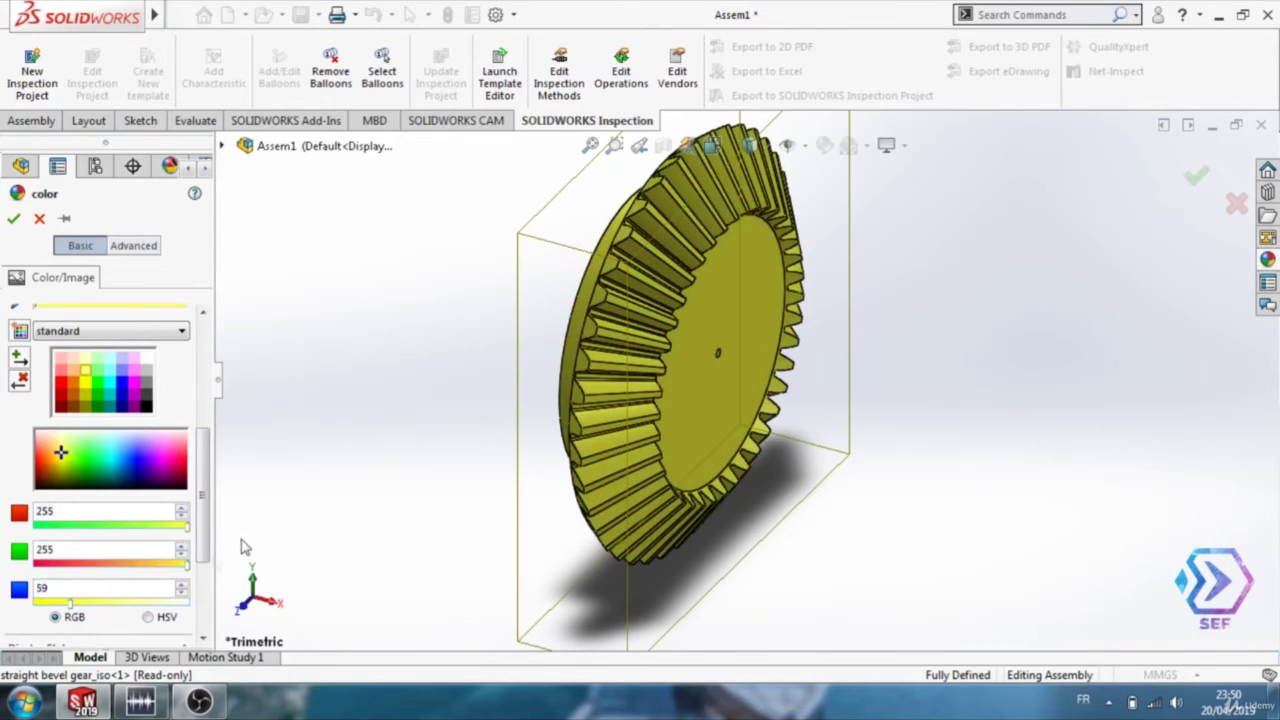
pyautogui.click(172, 565)
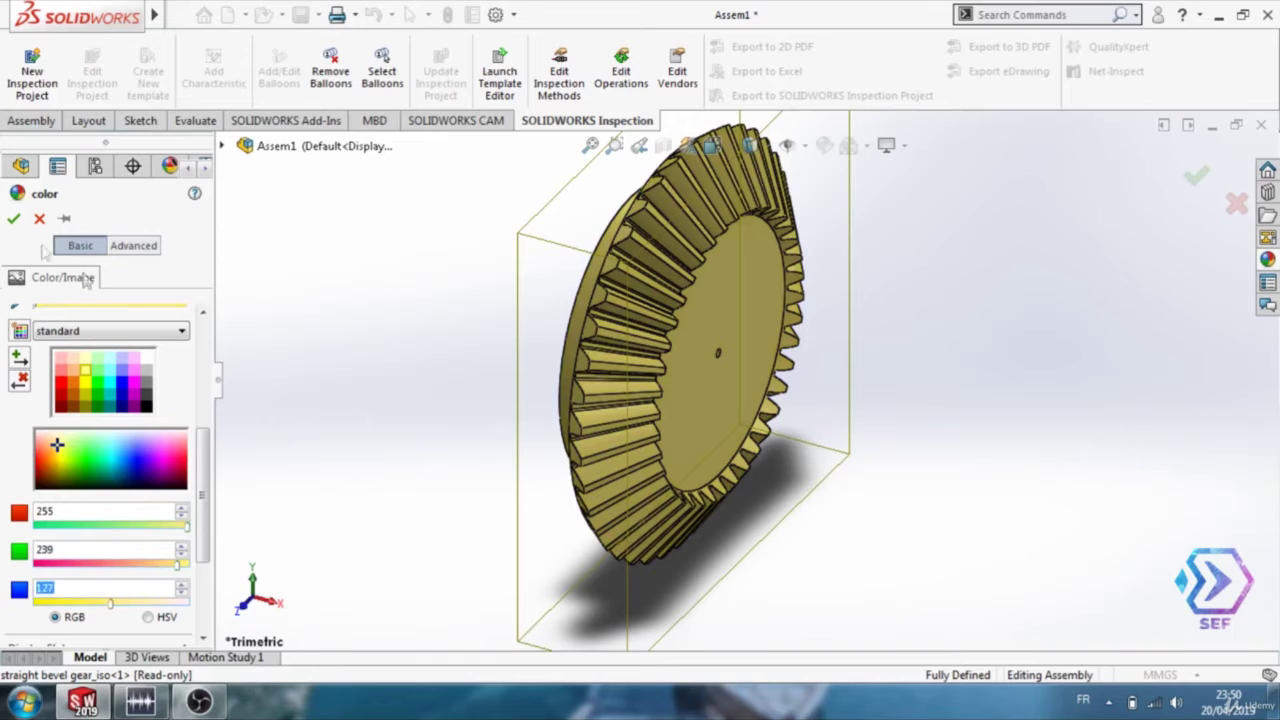
pyautogui.click(13, 218)
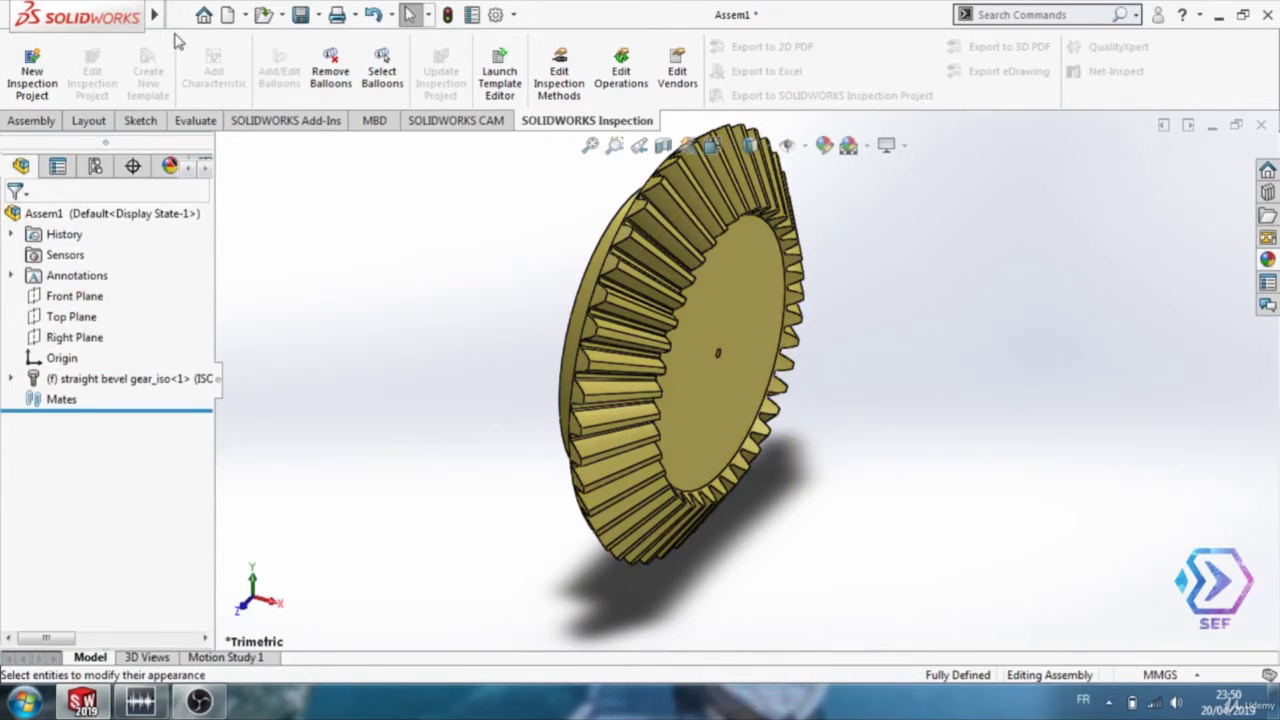
# Save the assembly, then rebuild and save it as a Part (*.sldprt) file named Gear1
pyautogui.hotkey('ctrl', 's')
pyautogui.press('Return')
pyautogui.click(180, 15)
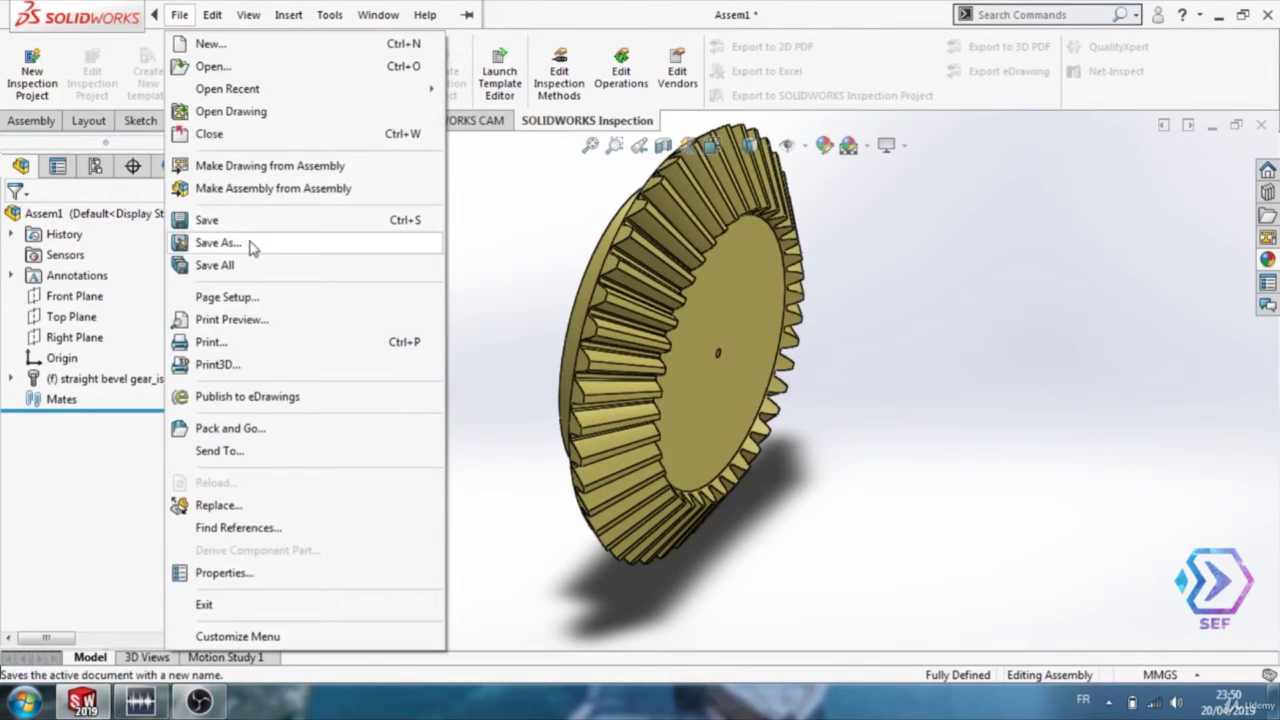
pyautogui.click(250, 245)
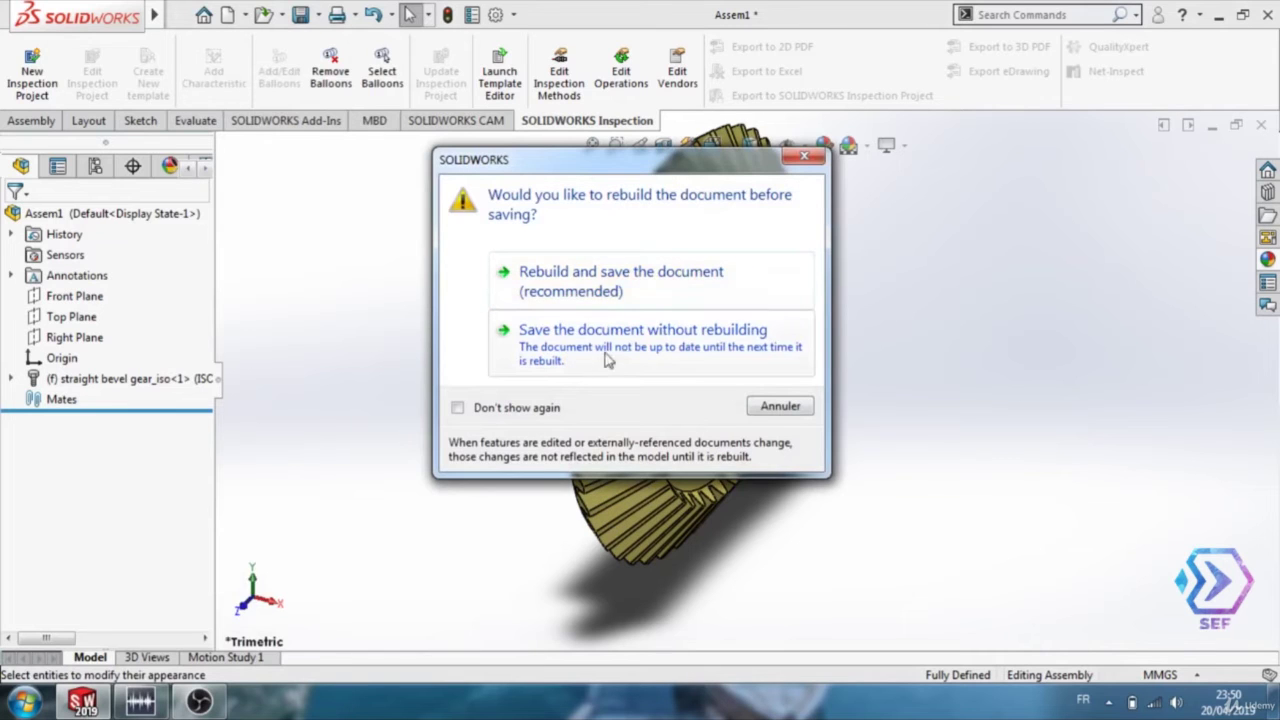
pyautogui.click(631, 277)
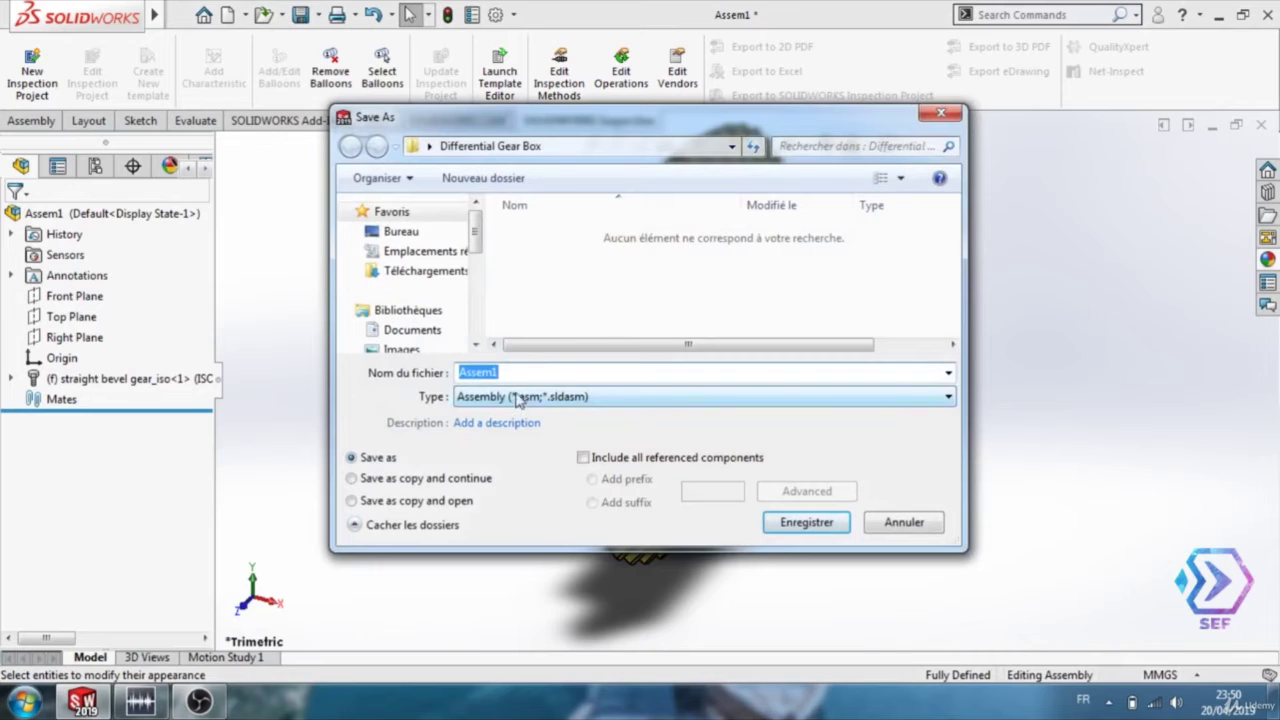
pyautogui.click(524, 397)
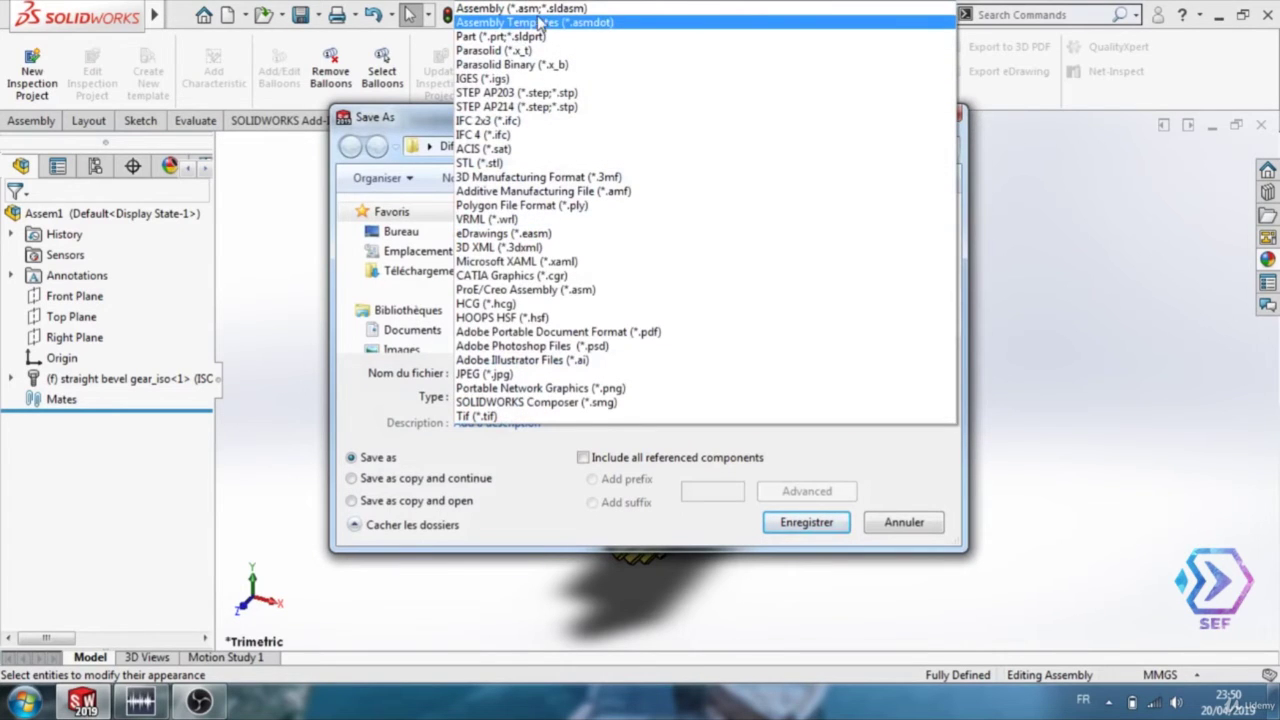
pyautogui.press('Escape')
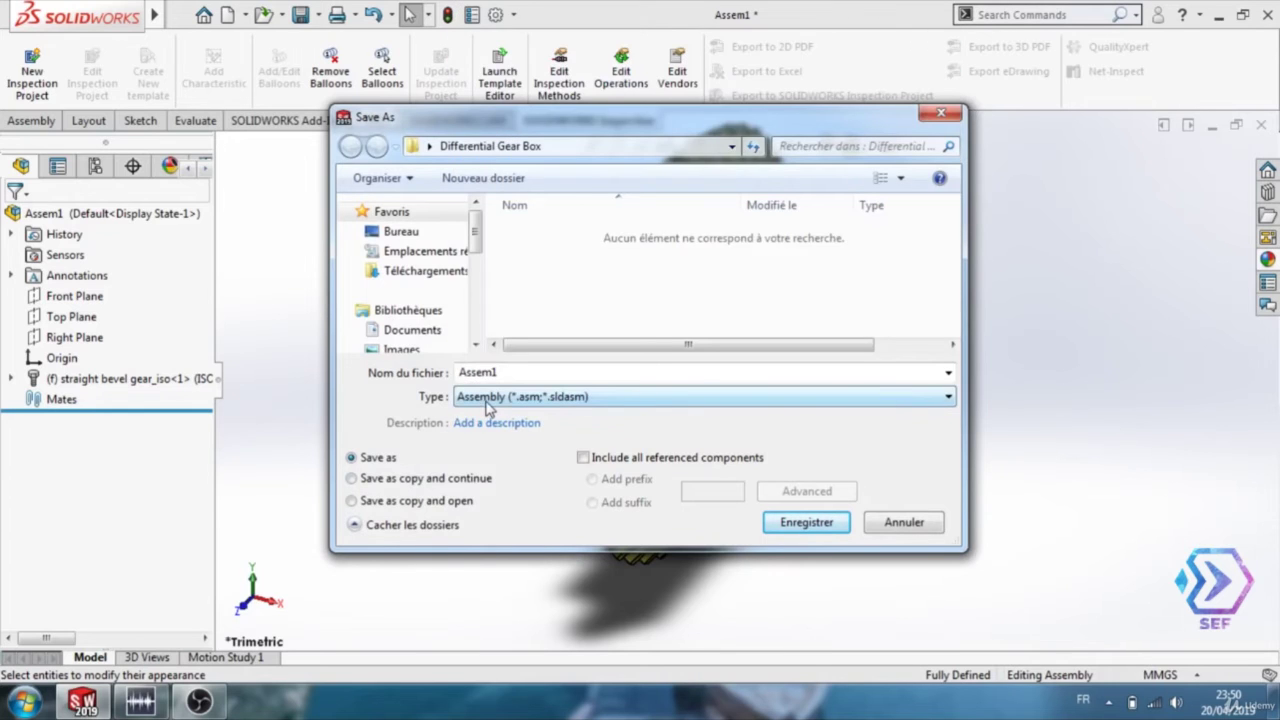
pyautogui.click(487, 400)
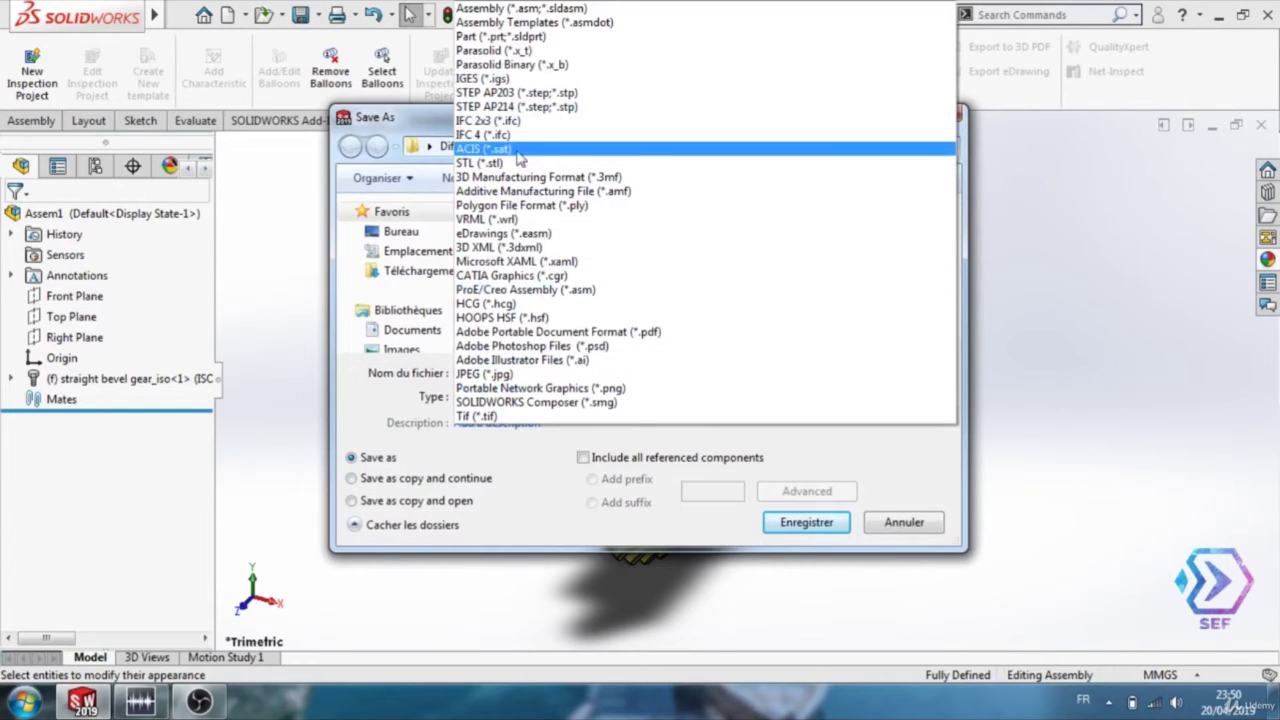
pyautogui.click(500, 36)
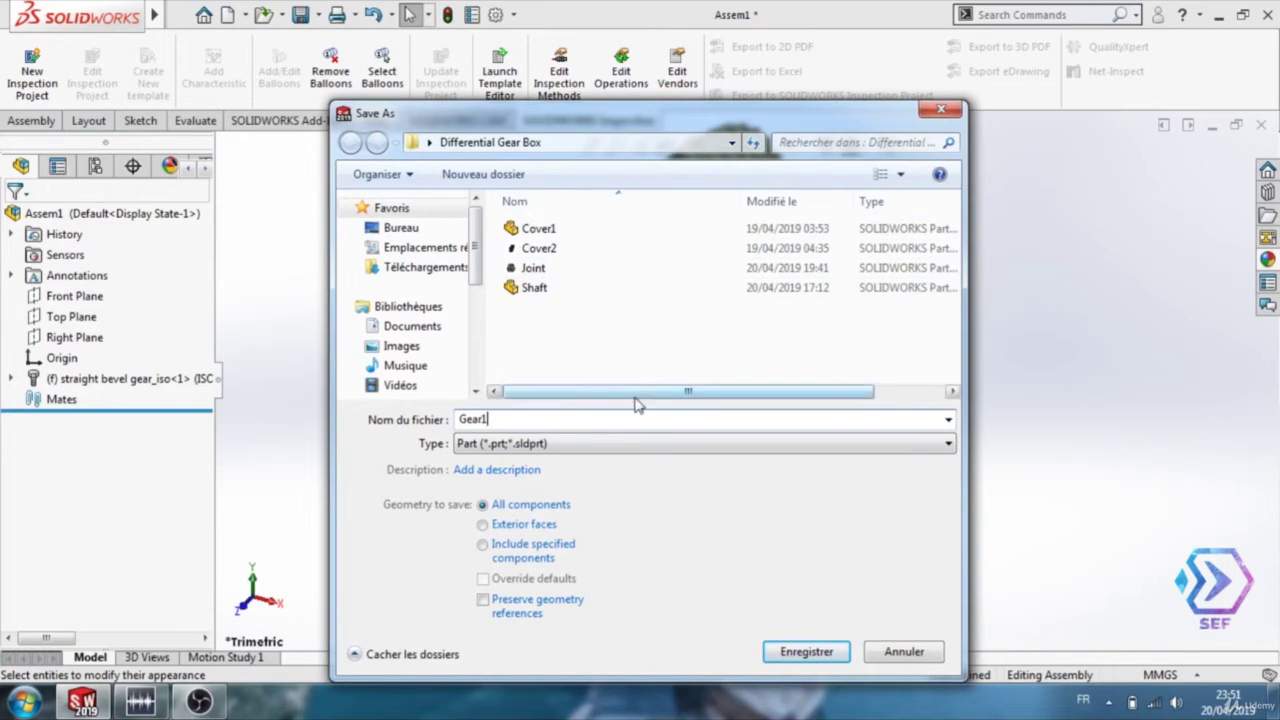
pyautogui.click(806, 651)
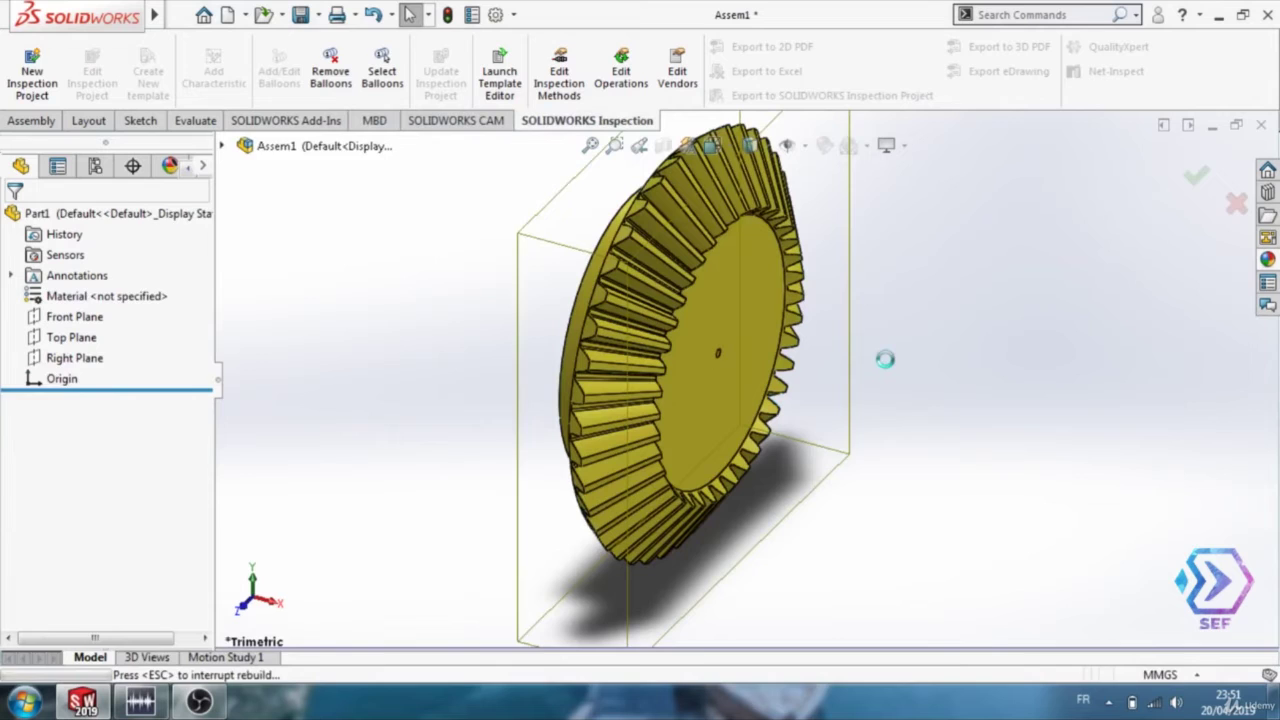
# Close Assem1 without saving and create a new Part document
pyautogui.click(1266, 130)
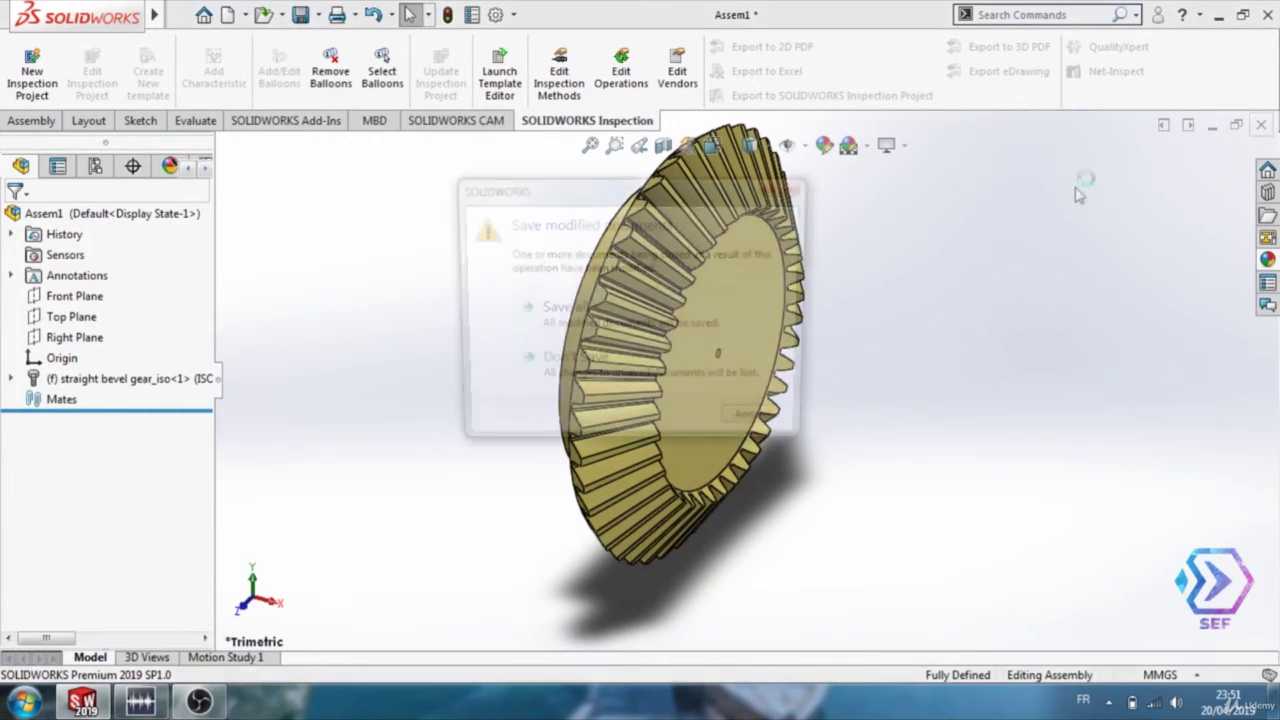
pyautogui.click(590, 380)
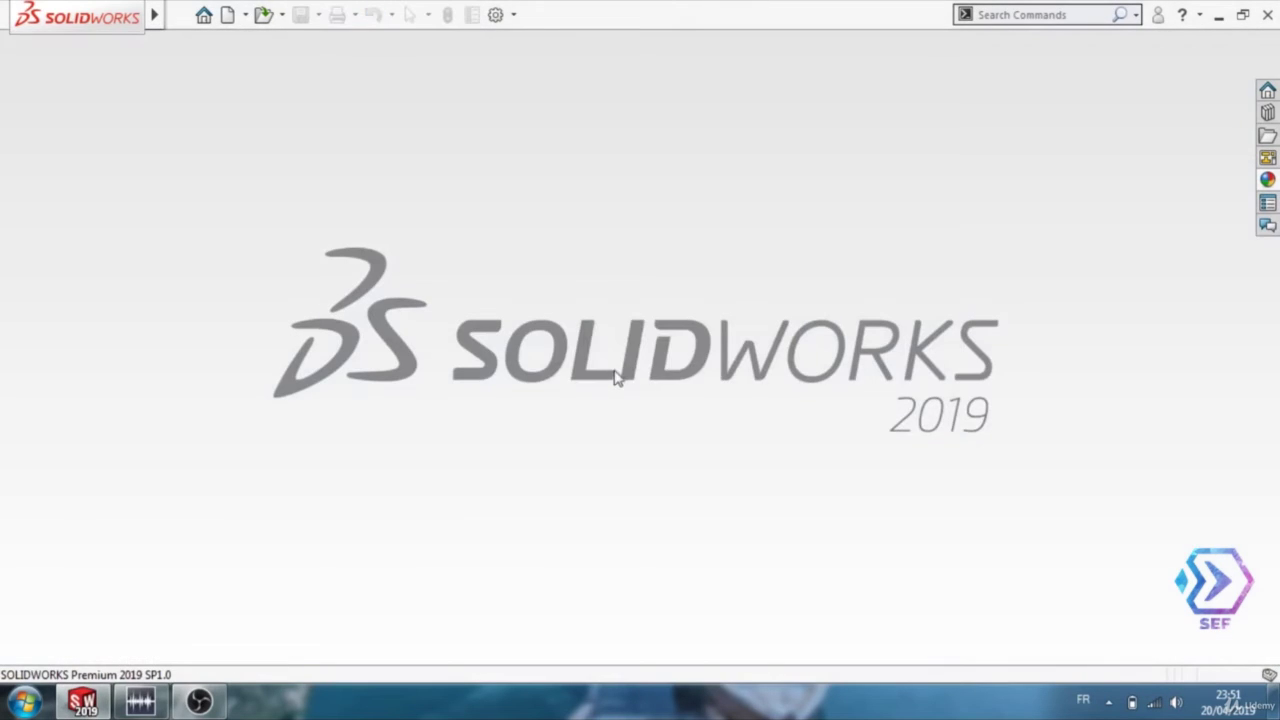
pyautogui.click(180, 14)
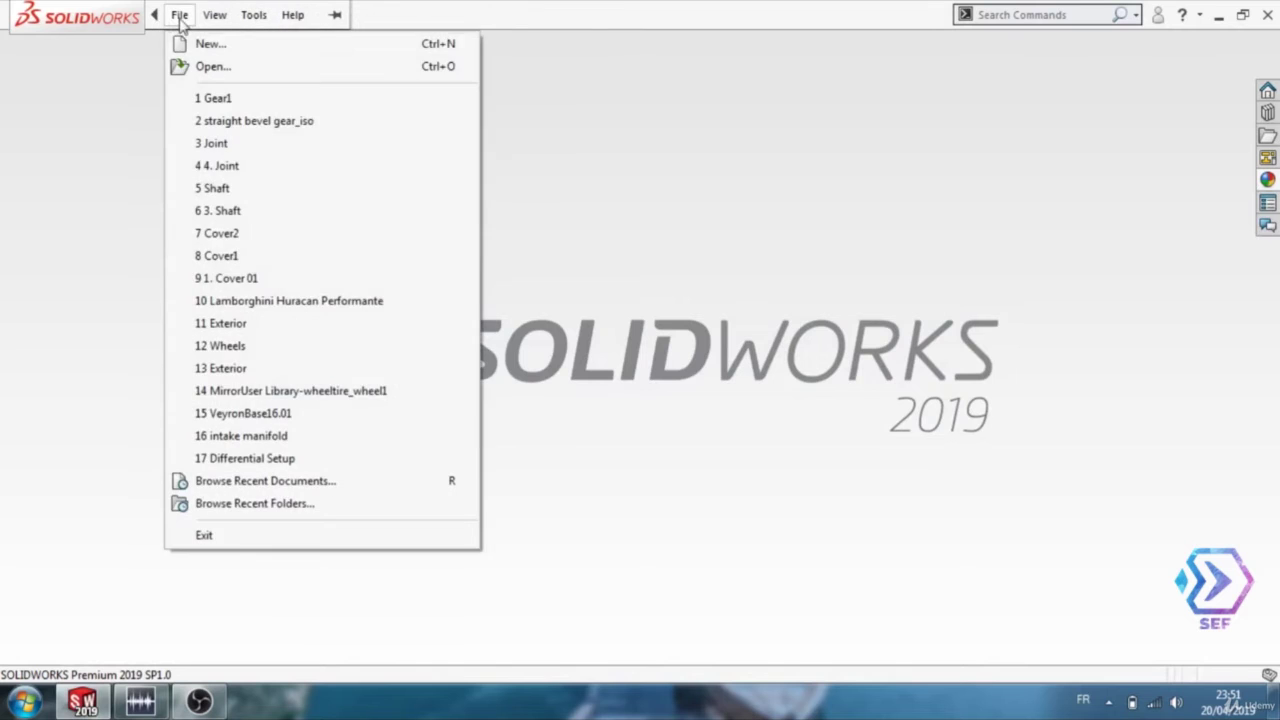
pyautogui.click(205, 43)
pyautogui.click(448, 282)
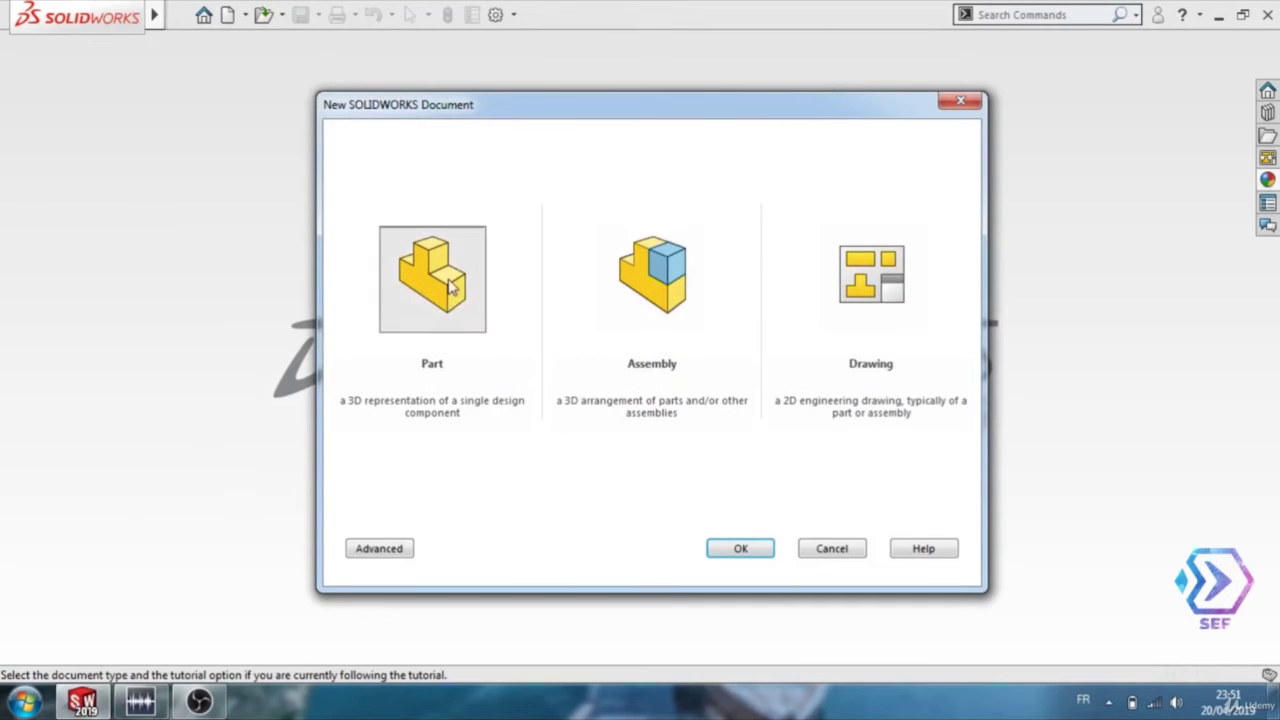
pyautogui.click(740, 548)
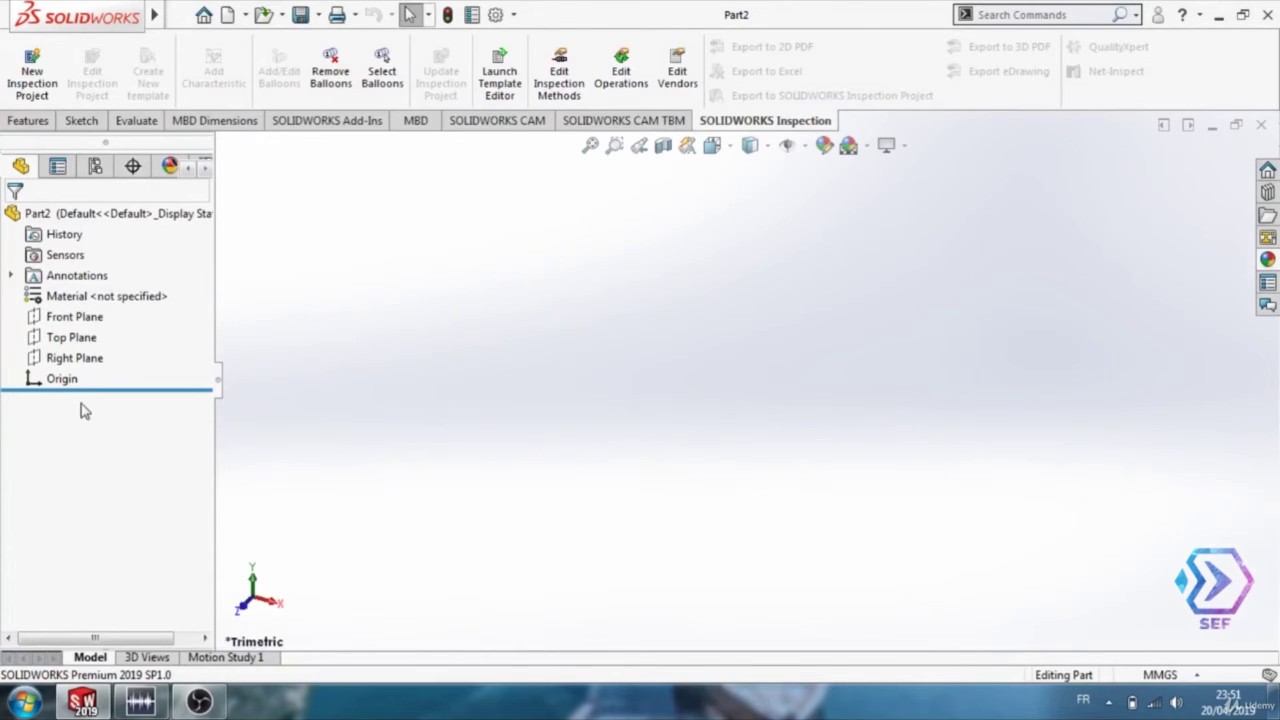
# Insert the Gear1 part at Part2's origin and orbit so the gear faces the viewer
pyautogui.moveTo(157, 14)
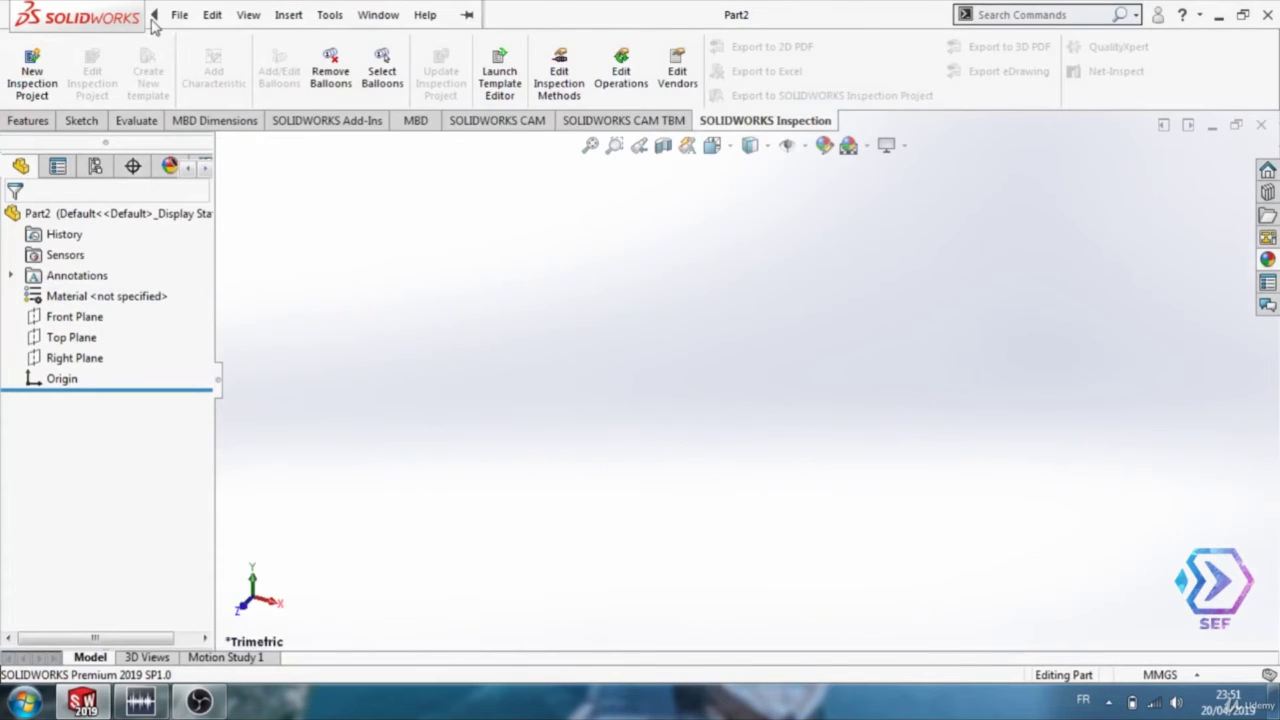
pyautogui.click(293, 17)
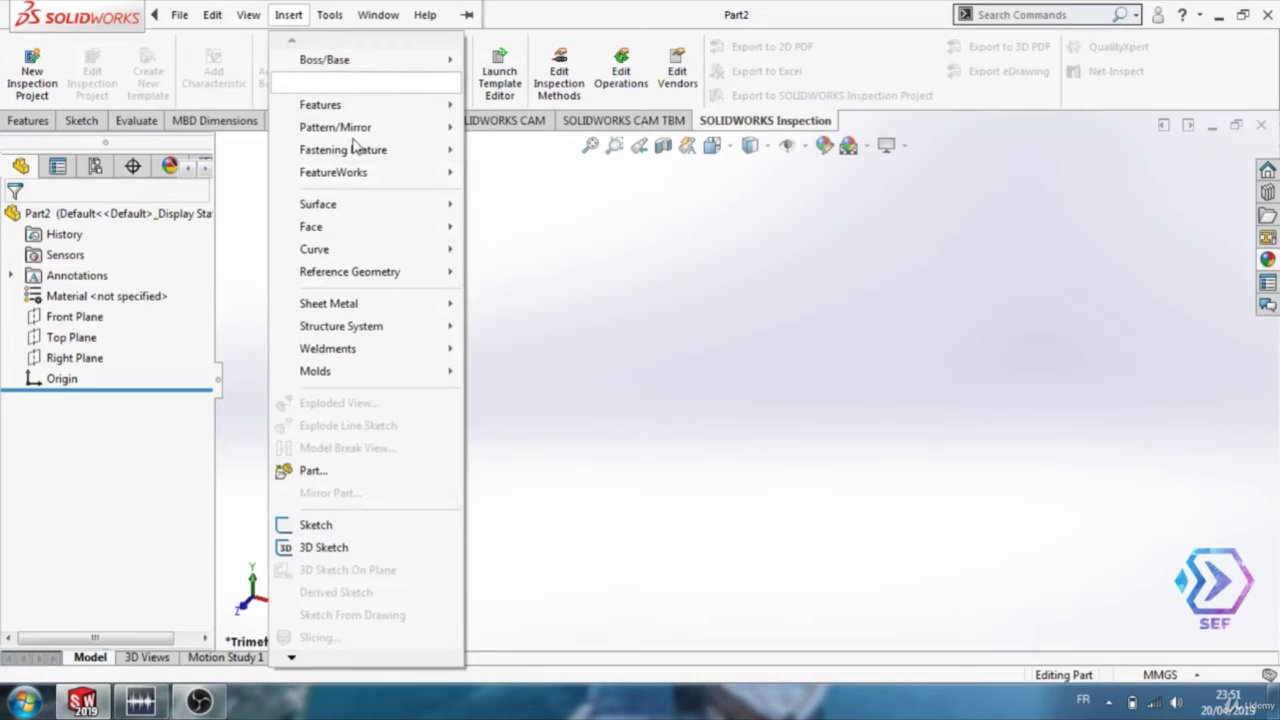
pyautogui.moveTo(262, 14)
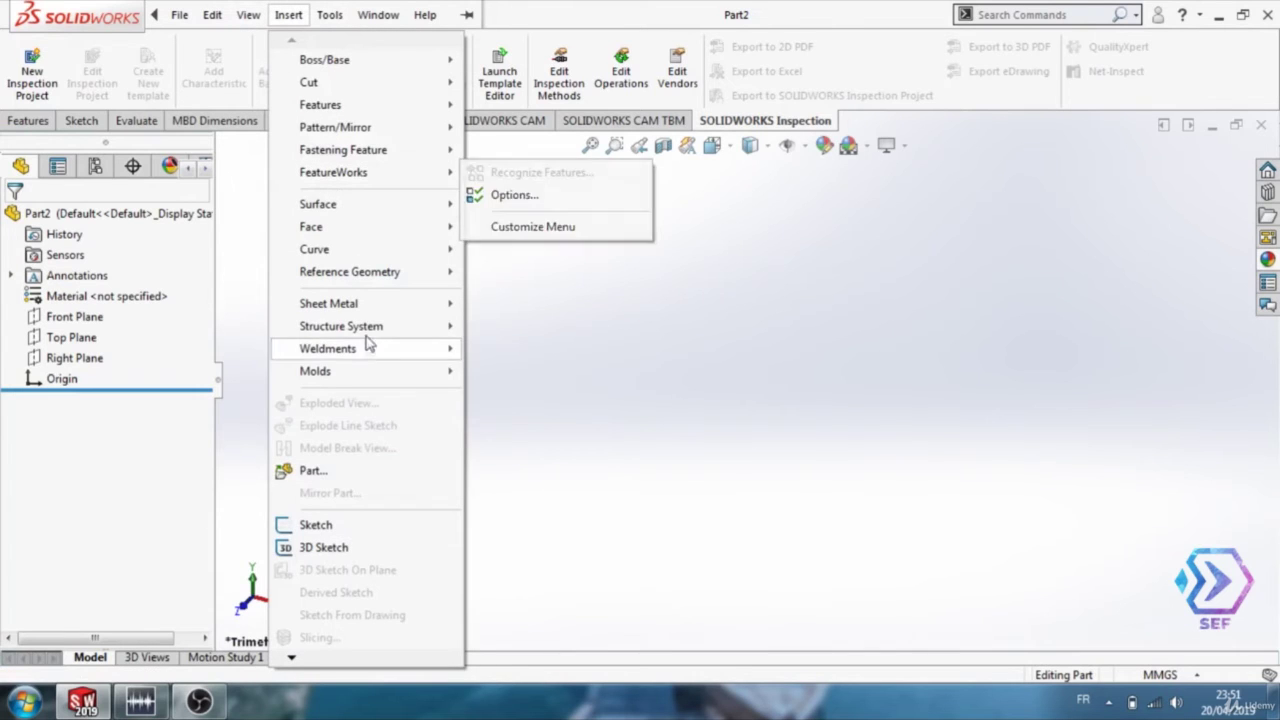
pyautogui.click(385, 472)
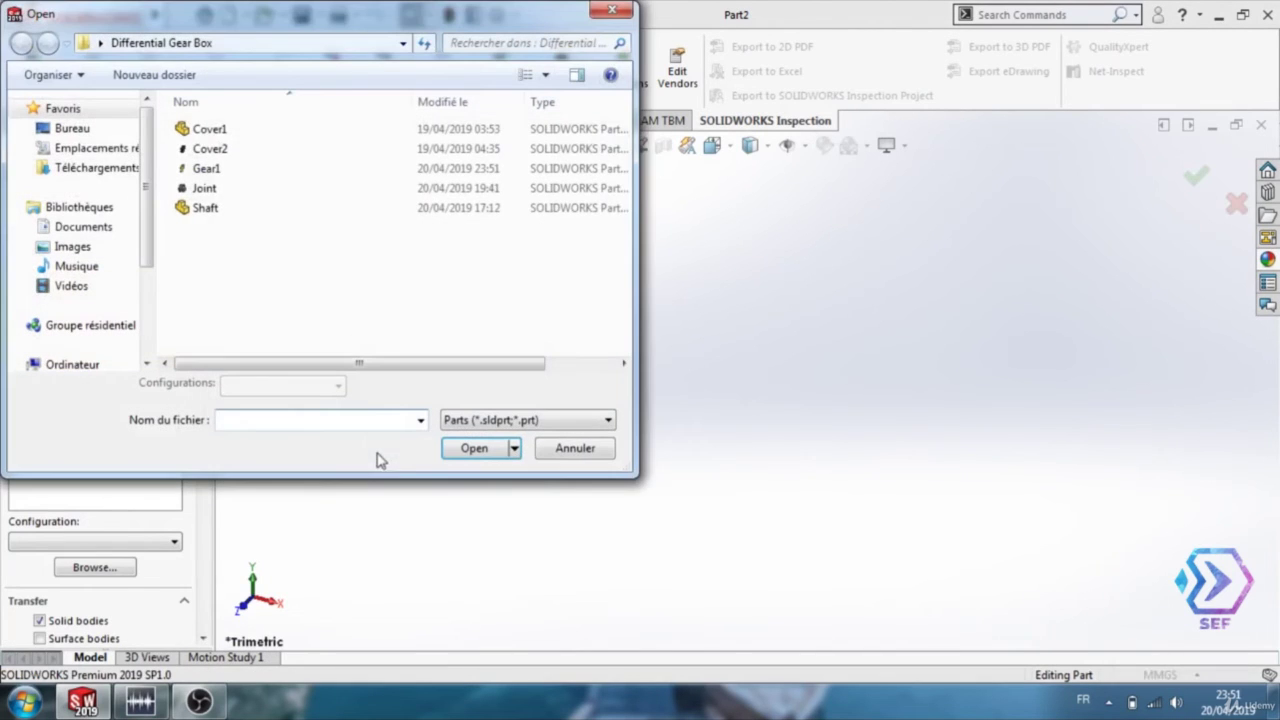
pyautogui.click(278, 170)
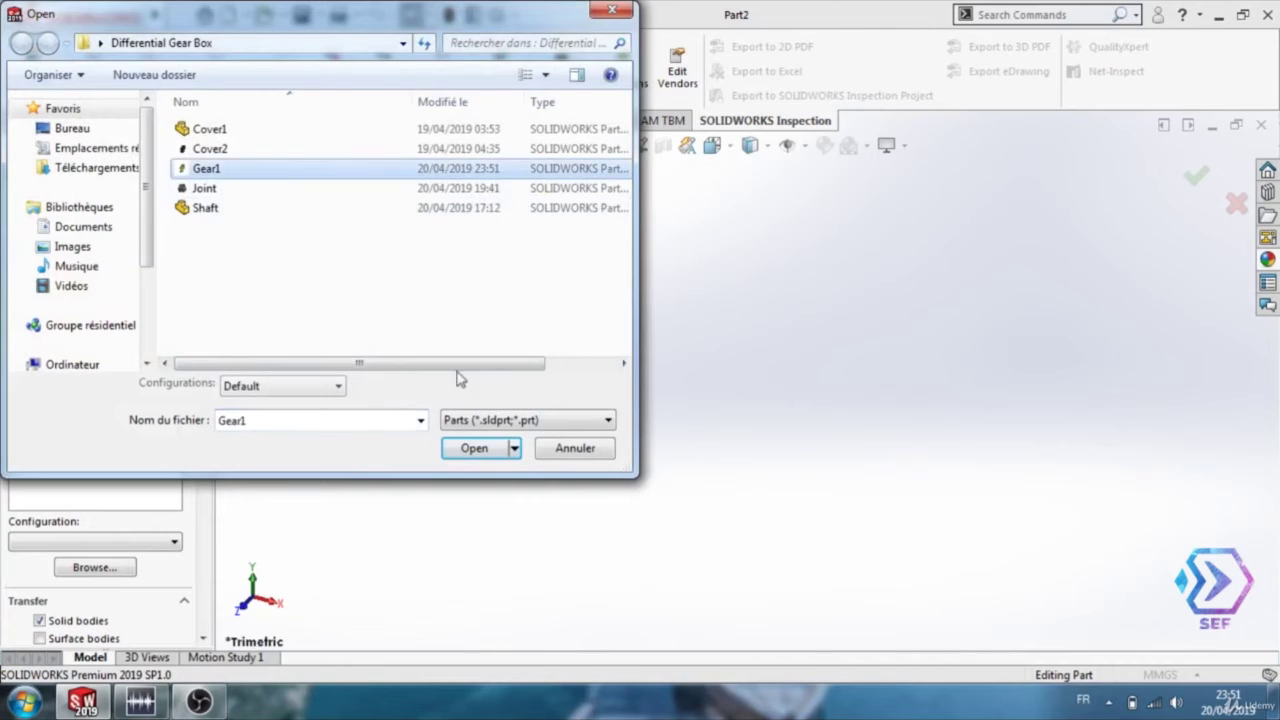
pyautogui.click(476, 447)
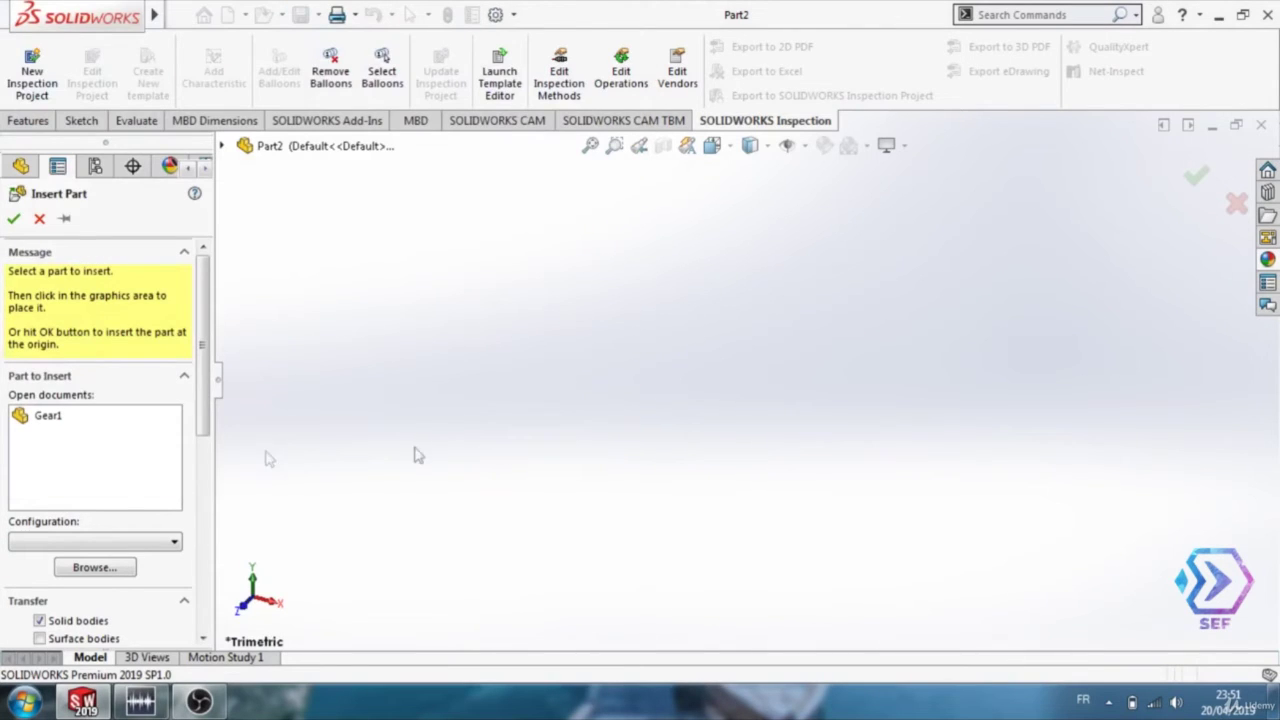
pyautogui.click(13, 219)
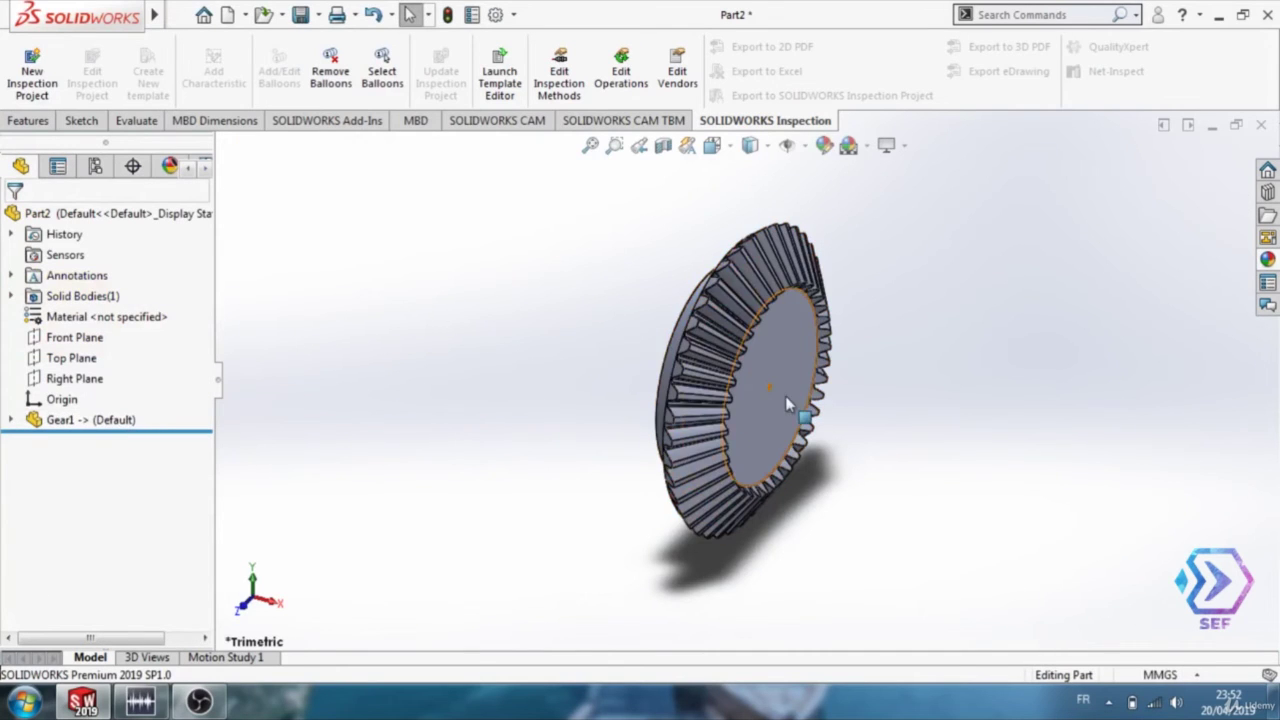
pyautogui.moveTo(786, 394); pyautogui.dragTo(162, 133, button='middle')
# Insert the Shaft part file into Part2 and place it in the graphics area beside Gear1
pyautogui.click(176, 15)
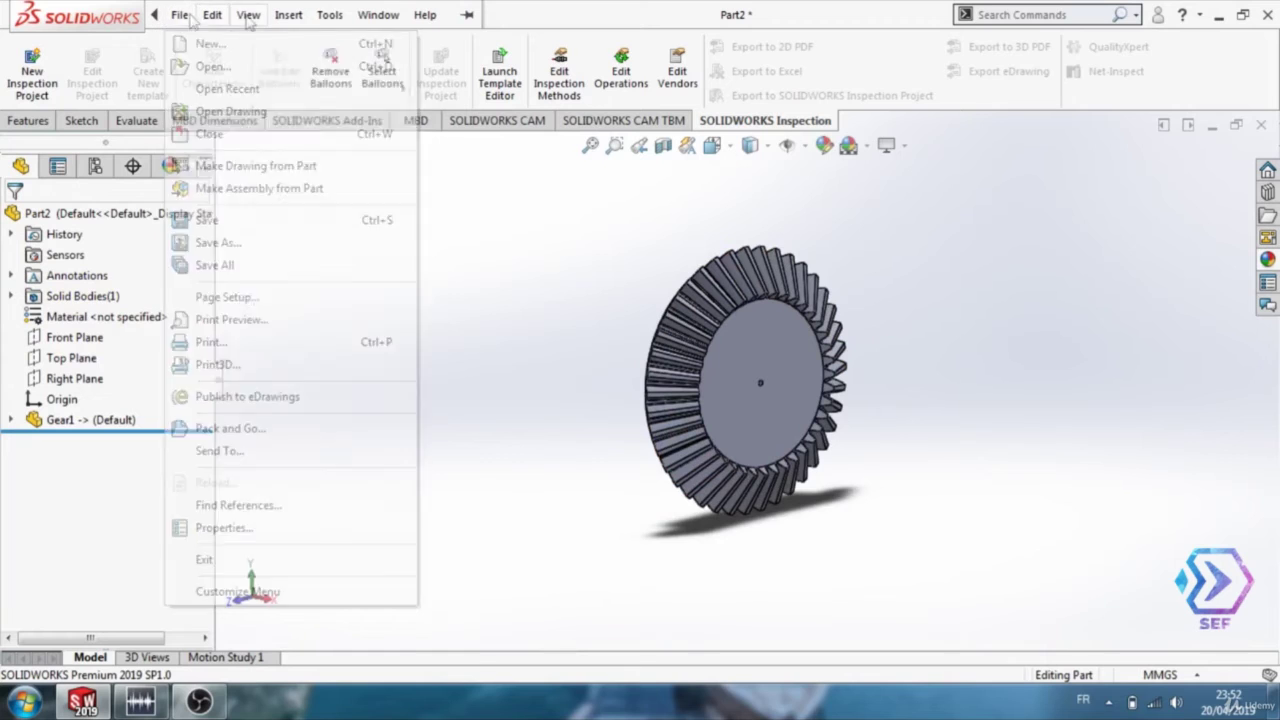
pyautogui.moveTo(288, 18)
pyautogui.click(353, 477)
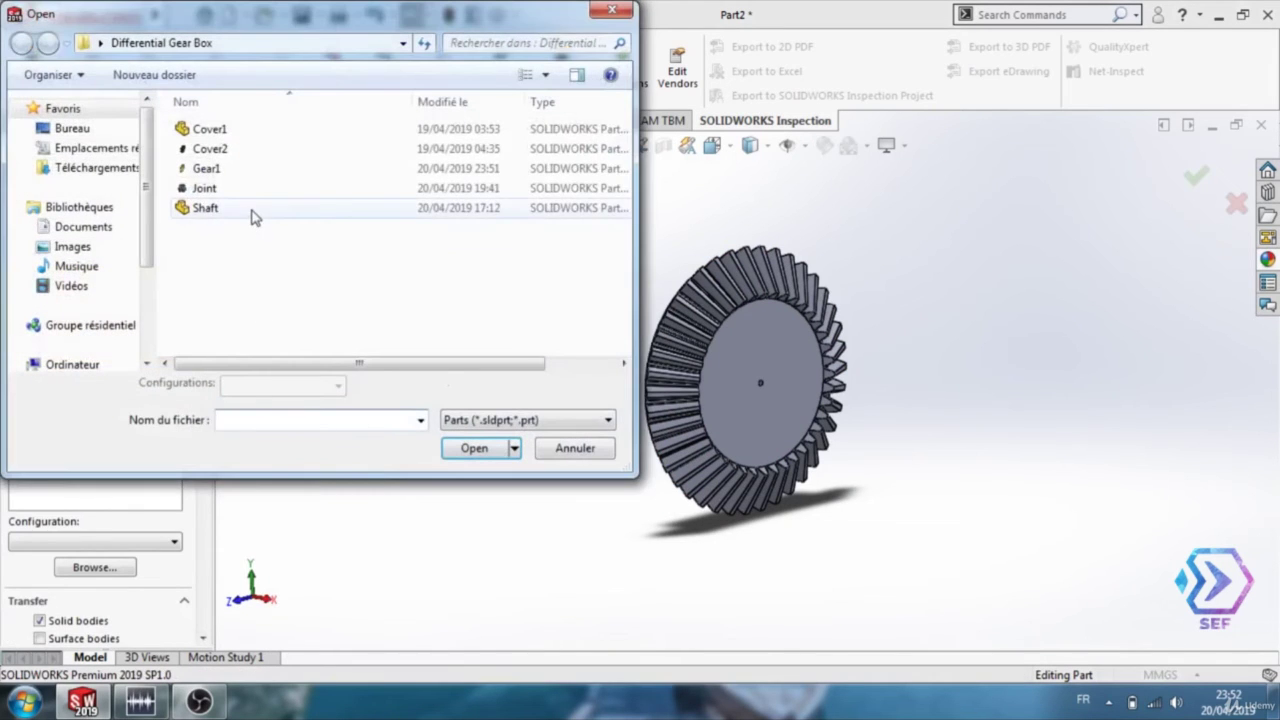
pyautogui.click(252, 217)
pyautogui.click(490, 452)
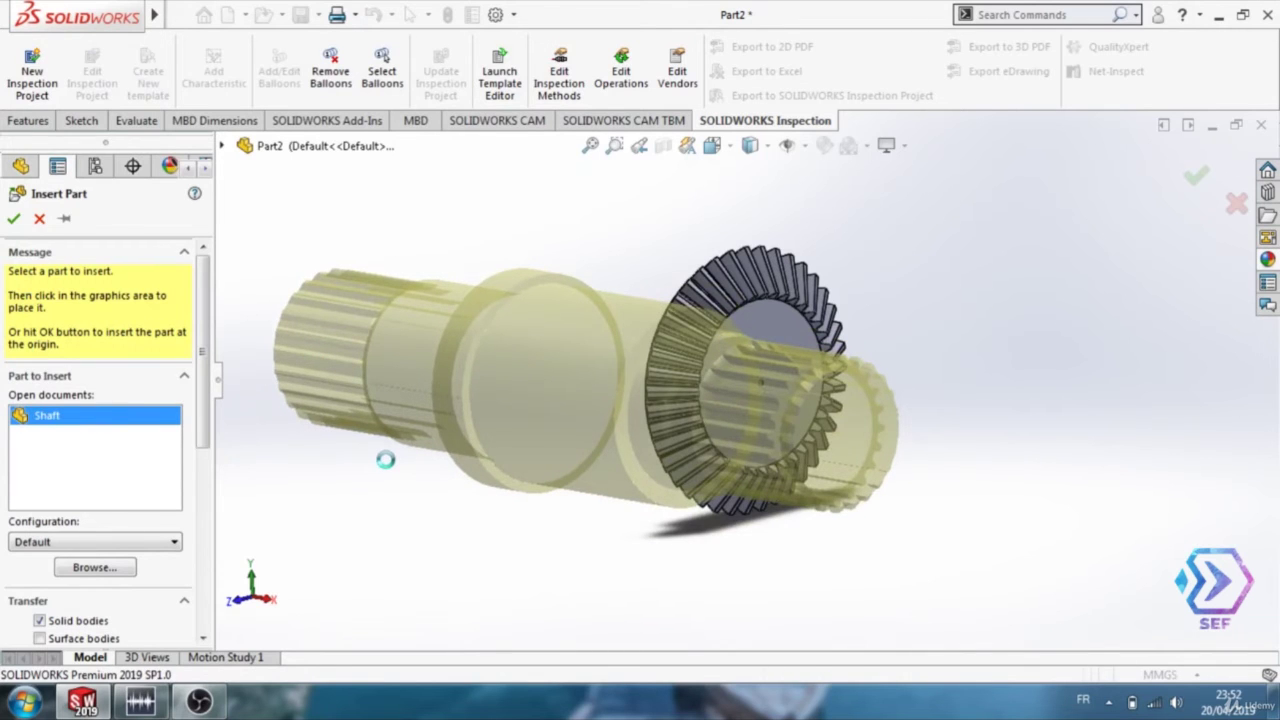
pyautogui.click(392, 466)
pyautogui.moveTo(463, 490); pyautogui.dragTo(512, 530, button='middle')
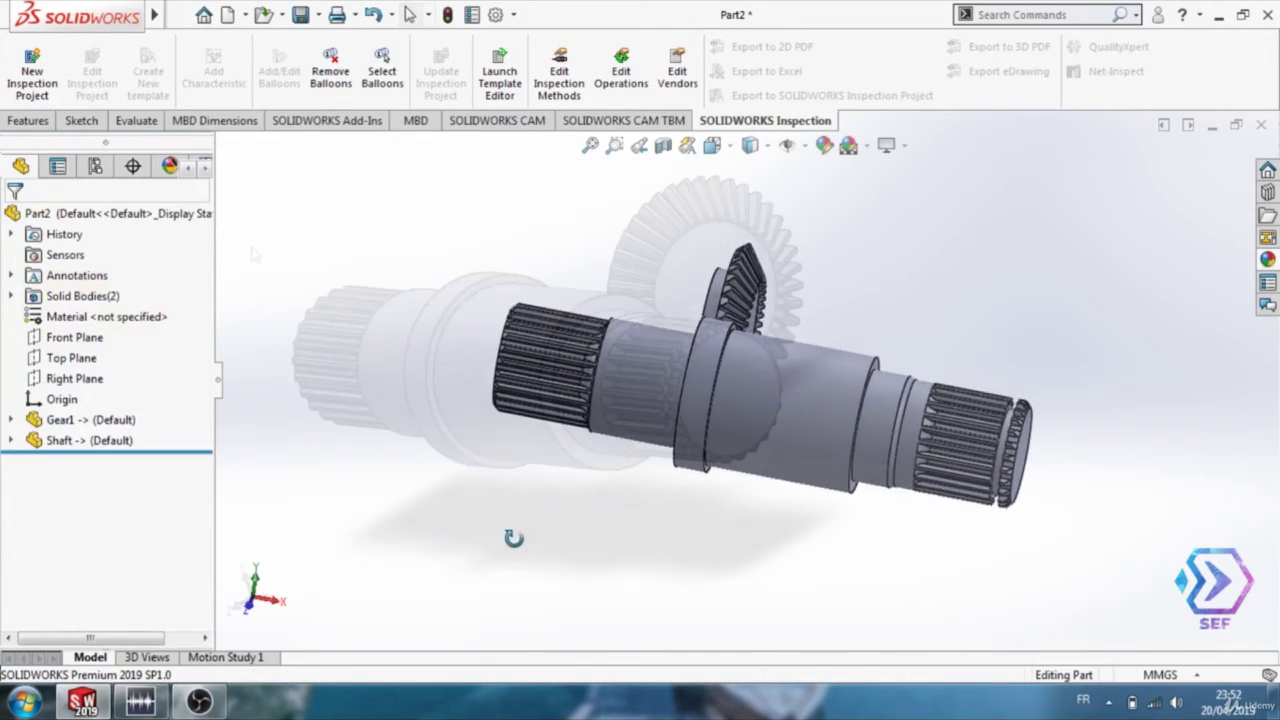
# Start a Move/Copy Body feature with the Shaft selected as the body to move
pyautogui.moveTo(155, 15)
pyautogui.click(288, 14)
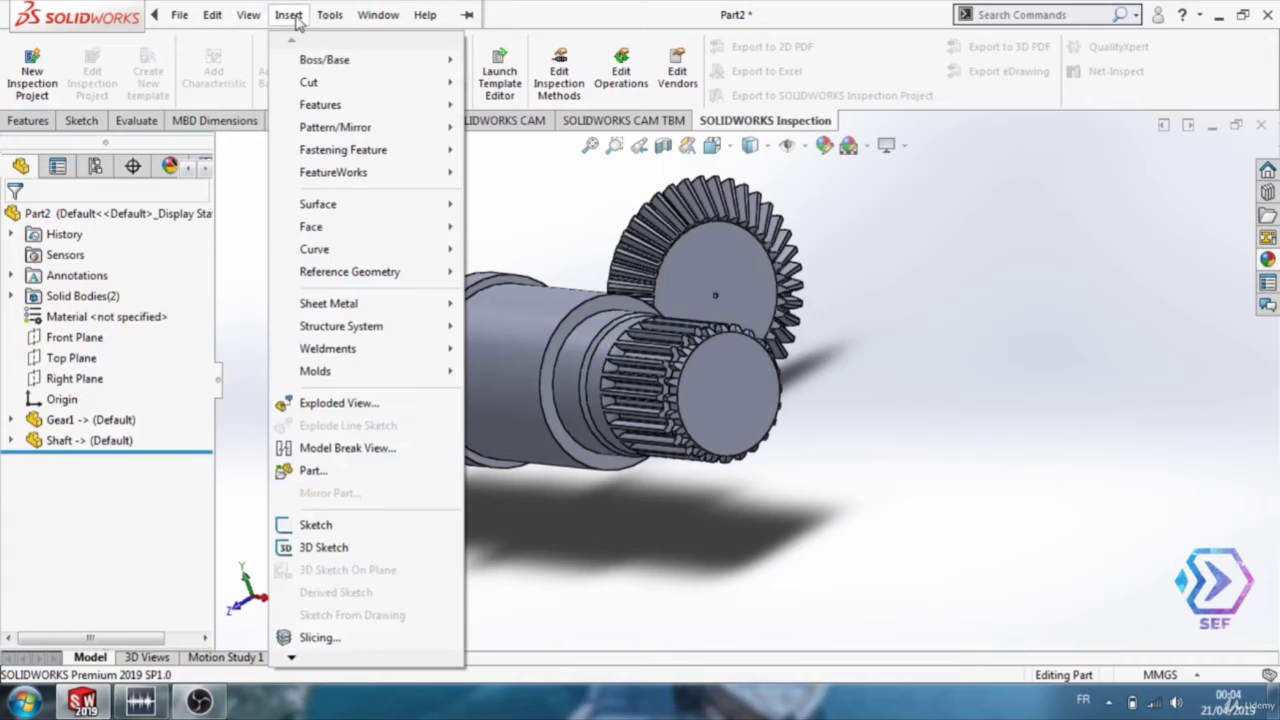
pyautogui.moveTo(397, 110)
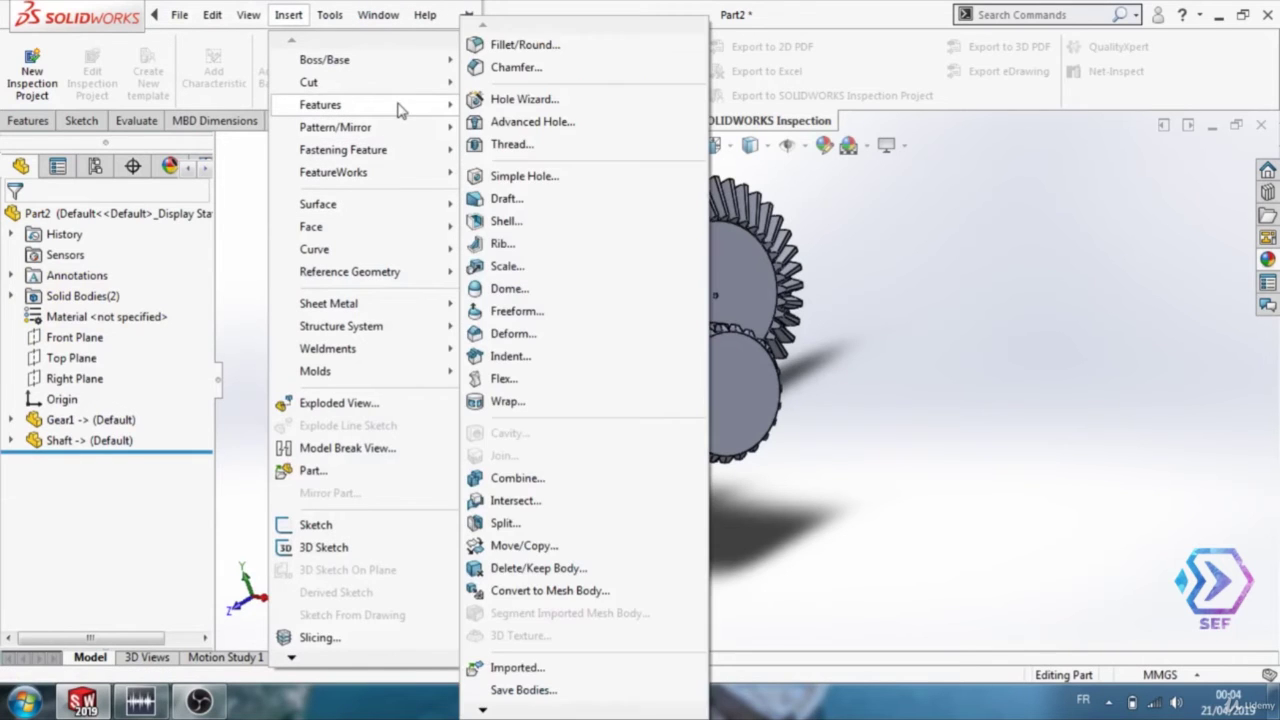
pyautogui.click(540, 548)
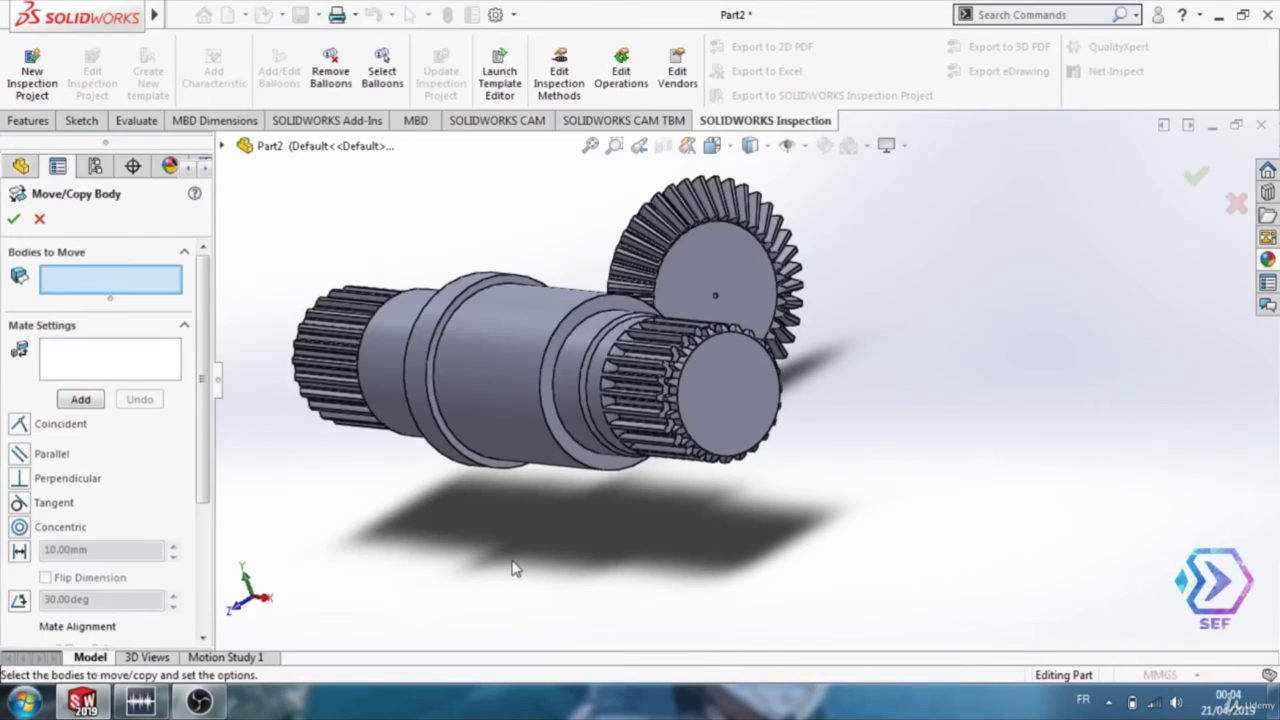
pyautogui.click(513, 361)
pyautogui.click(110, 370)
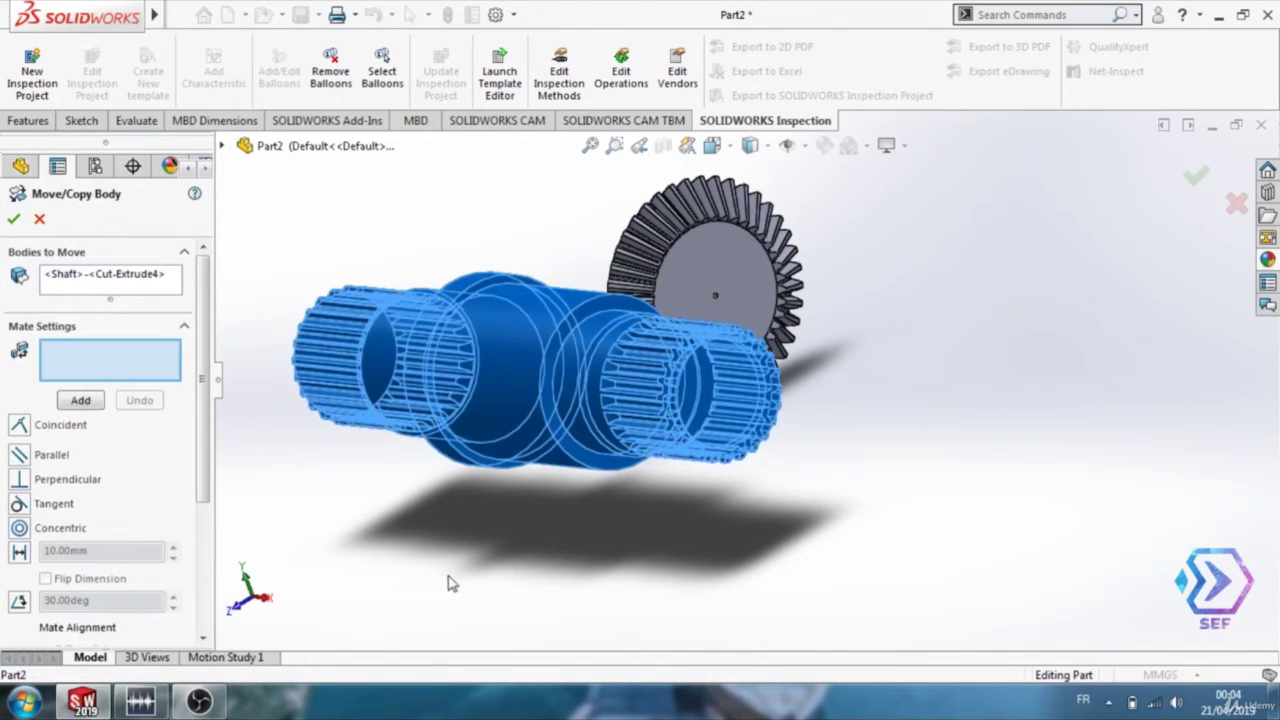
# Mate the Shaft's splined end face coincident with the gear's flat face and check the alignment
pyautogui.scroll(-3, 520, 420)
pyautogui.scroll(3, 600, 420)
pyautogui.scroll(-3, 678, 415)
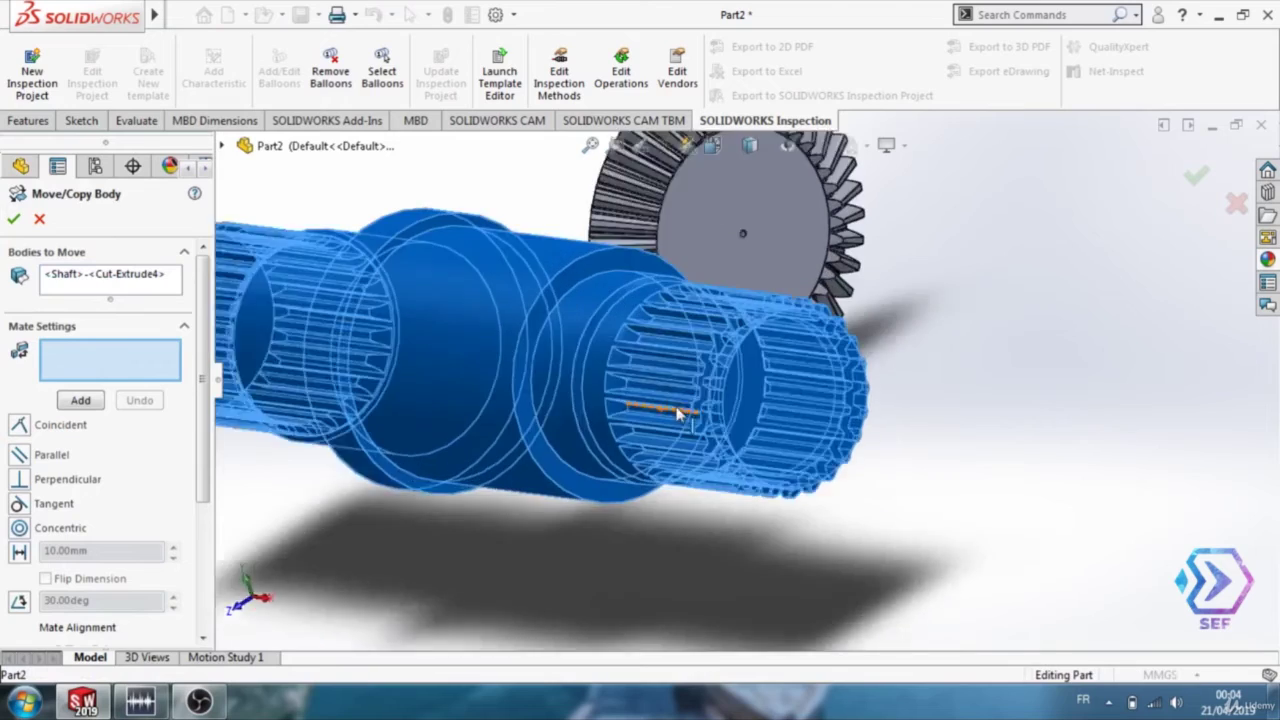
pyautogui.scroll(-5, 678, 413)
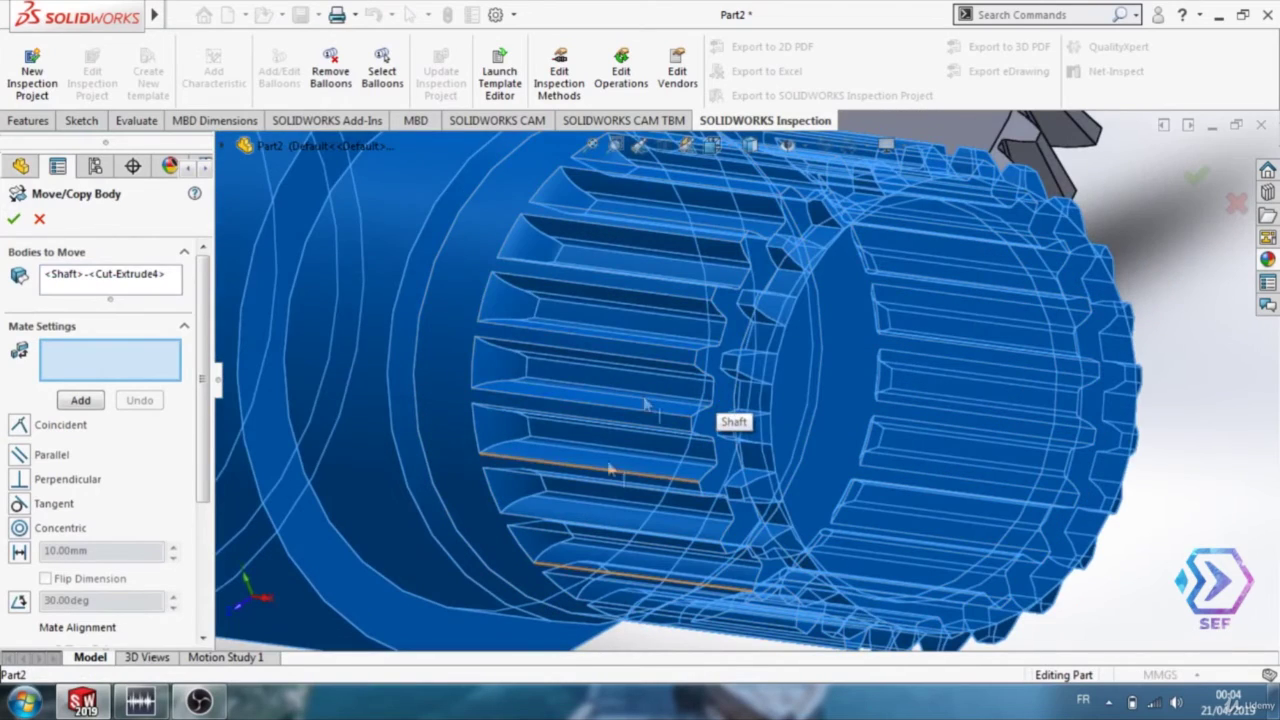
pyautogui.click(727, 308)
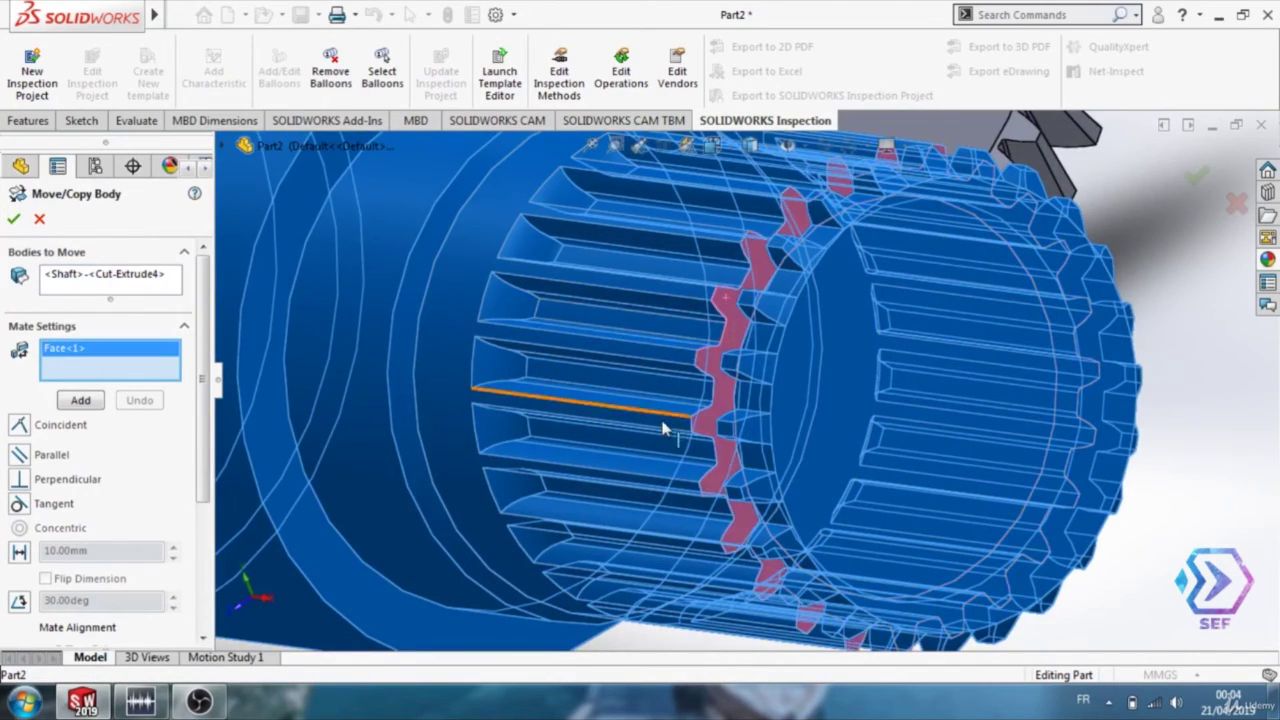
pyautogui.scroll(5, 700, 320)
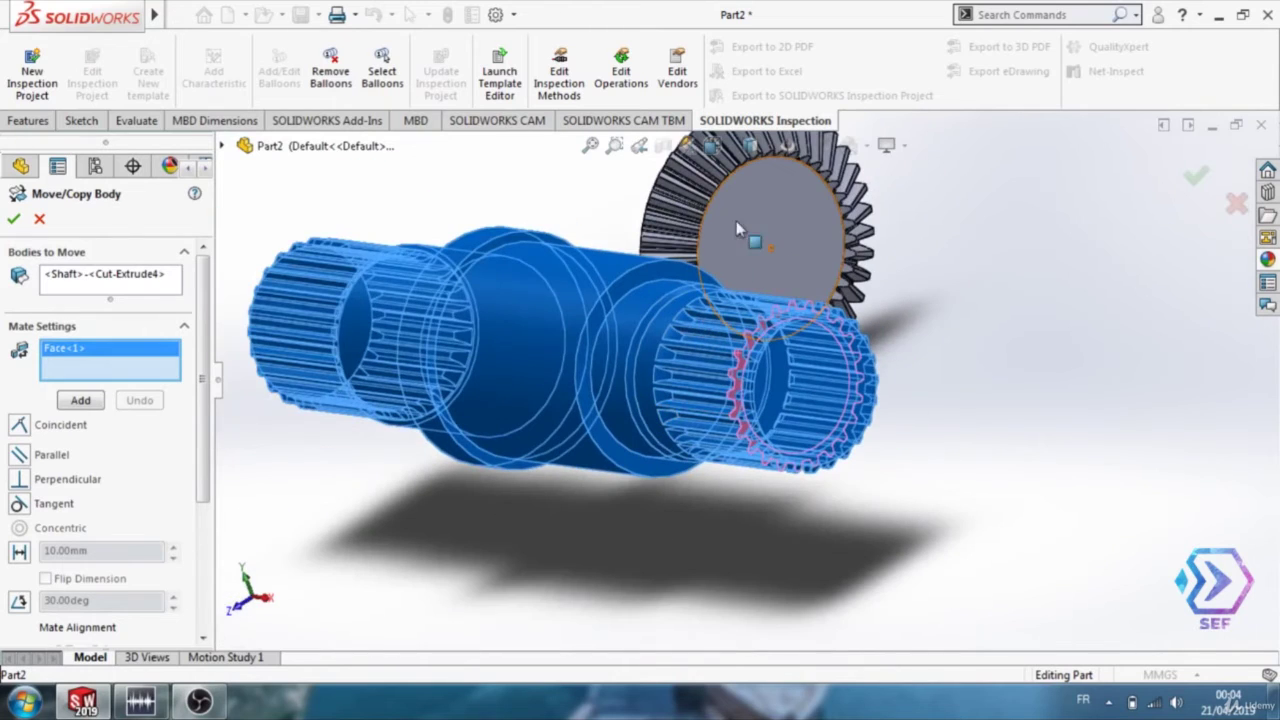
pyautogui.click(741, 222)
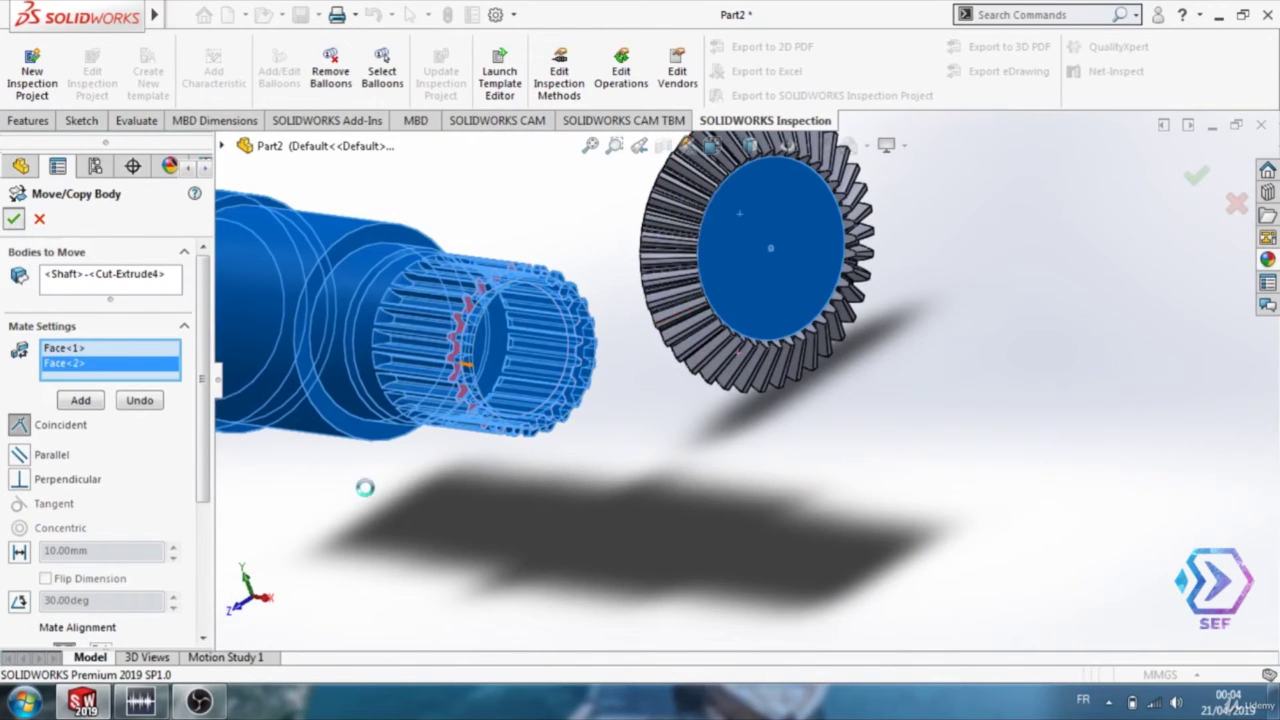
pyautogui.moveTo(370, 497)
pyautogui.mouseDown(button='middle')
pyautogui.moveTo(443, 500)
pyautogui.moveTo(386, 480)
pyautogui.moveTo(390, 494)
pyautogui.moveTo(391, 483)
pyautogui.mouseUp(button='middle')
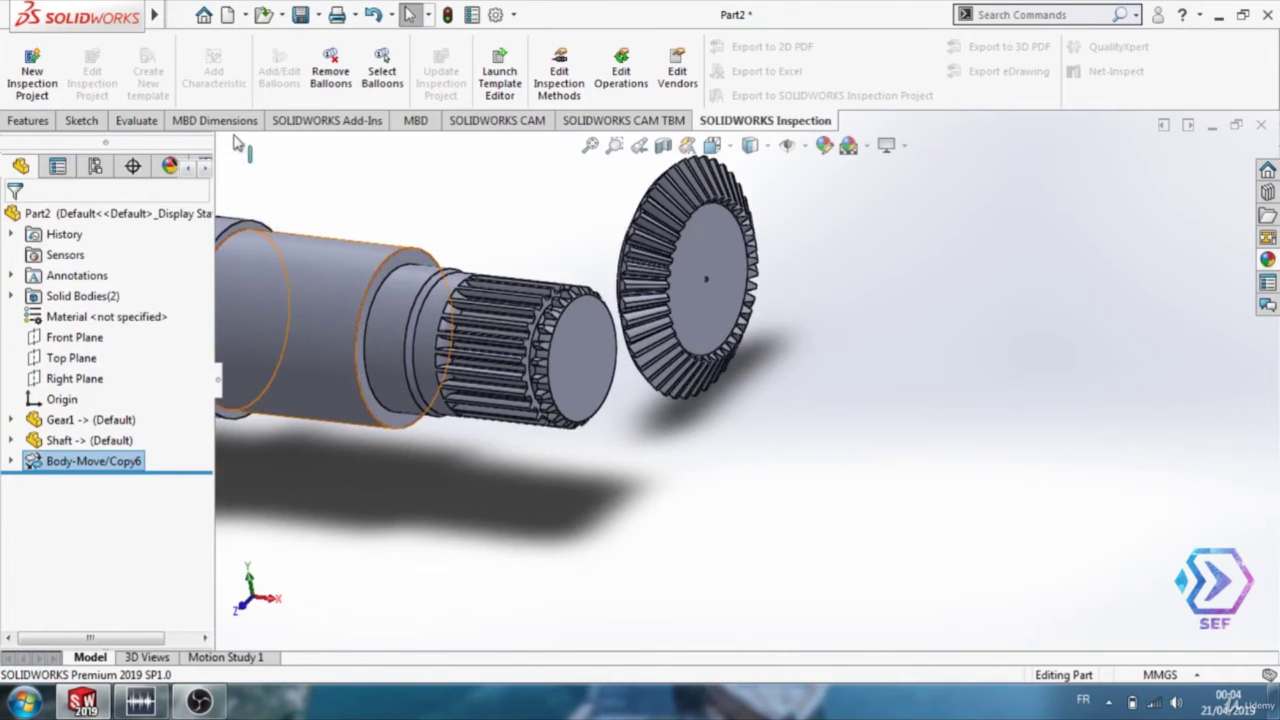
# Begin a second Move/Copy Body operation, again choosing the Shaft as the body to move
pyautogui.moveTo(153, 24)
pyautogui.click(288, 14)
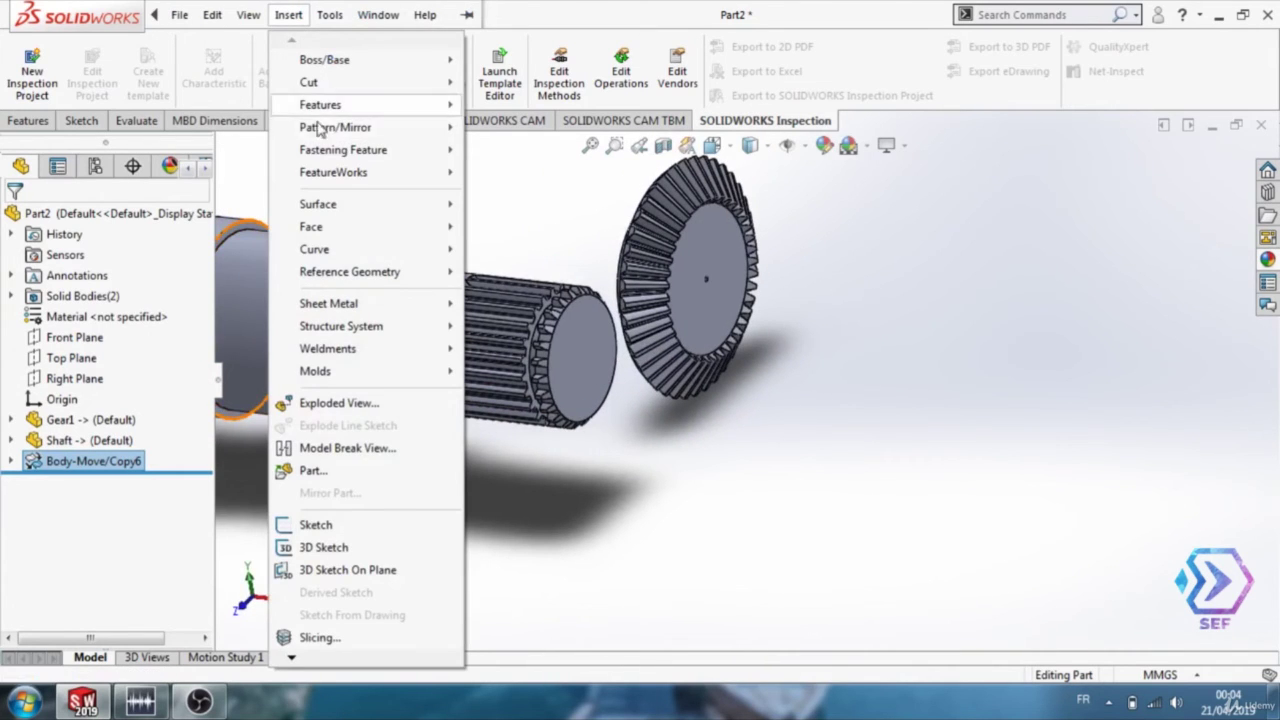
pyautogui.moveTo(330, 108)
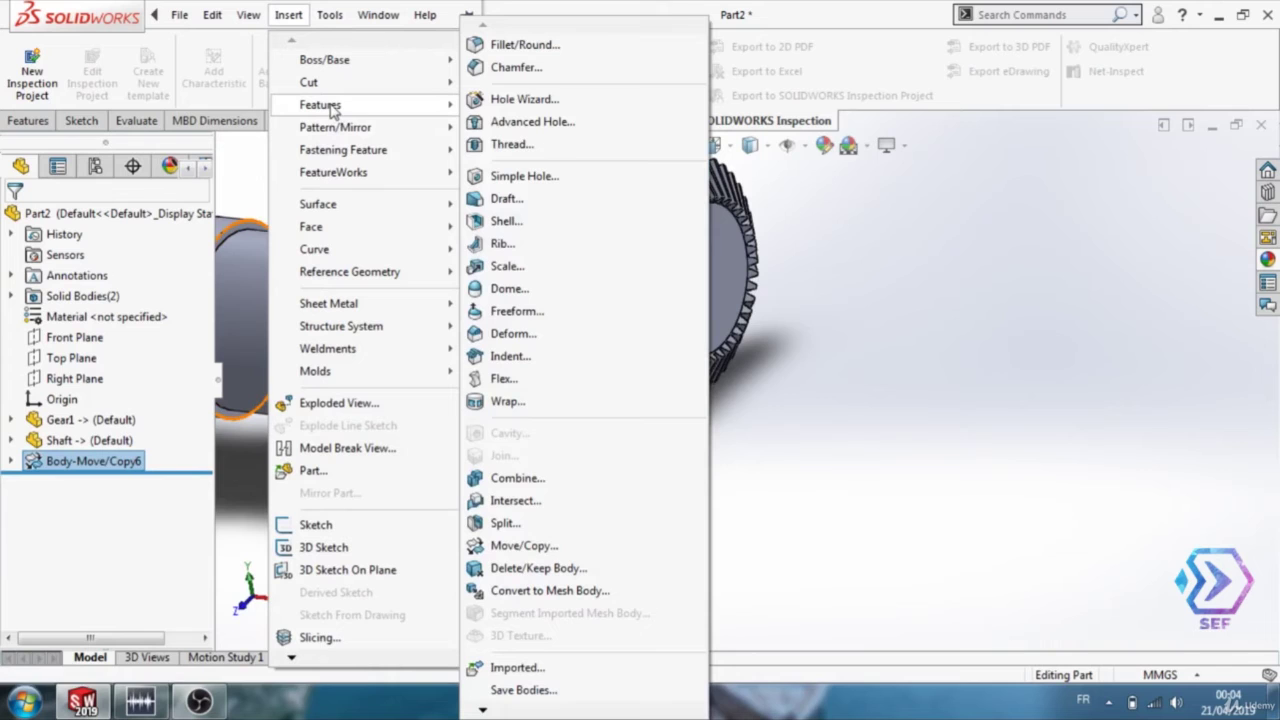
pyautogui.click(541, 547)
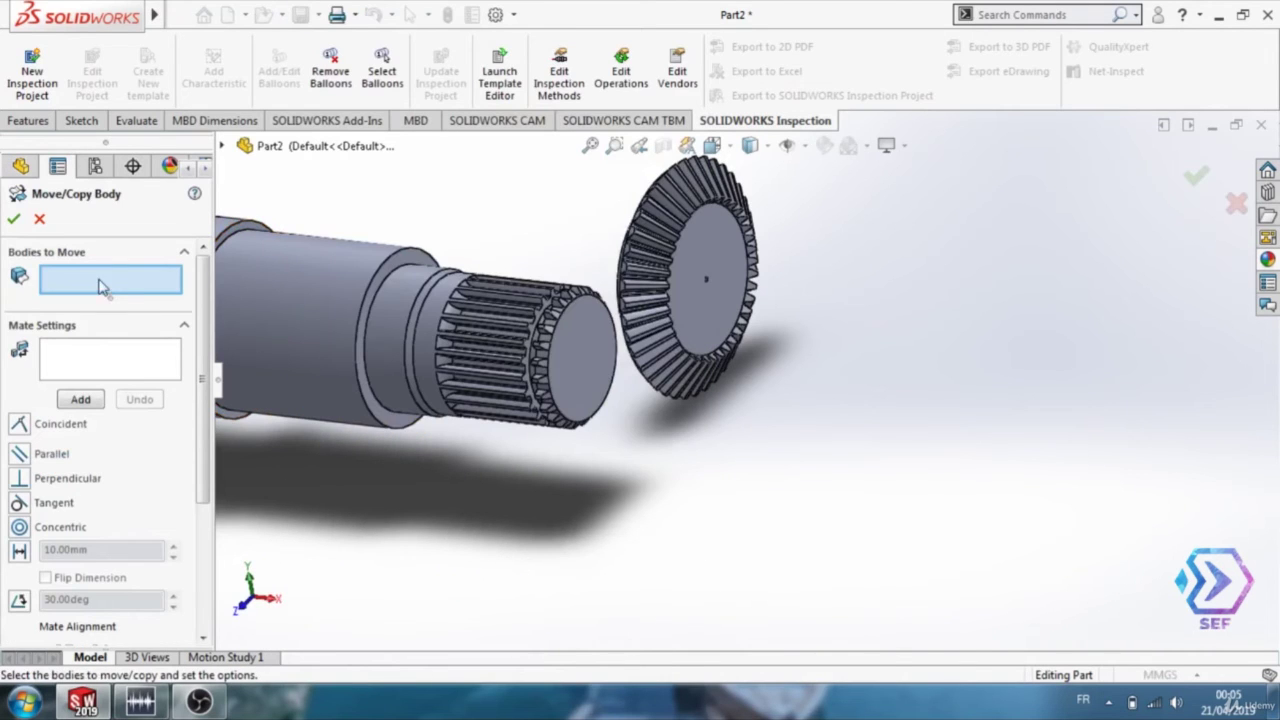
pyautogui.click(338, 274)
pyautogui.click(124, 368)
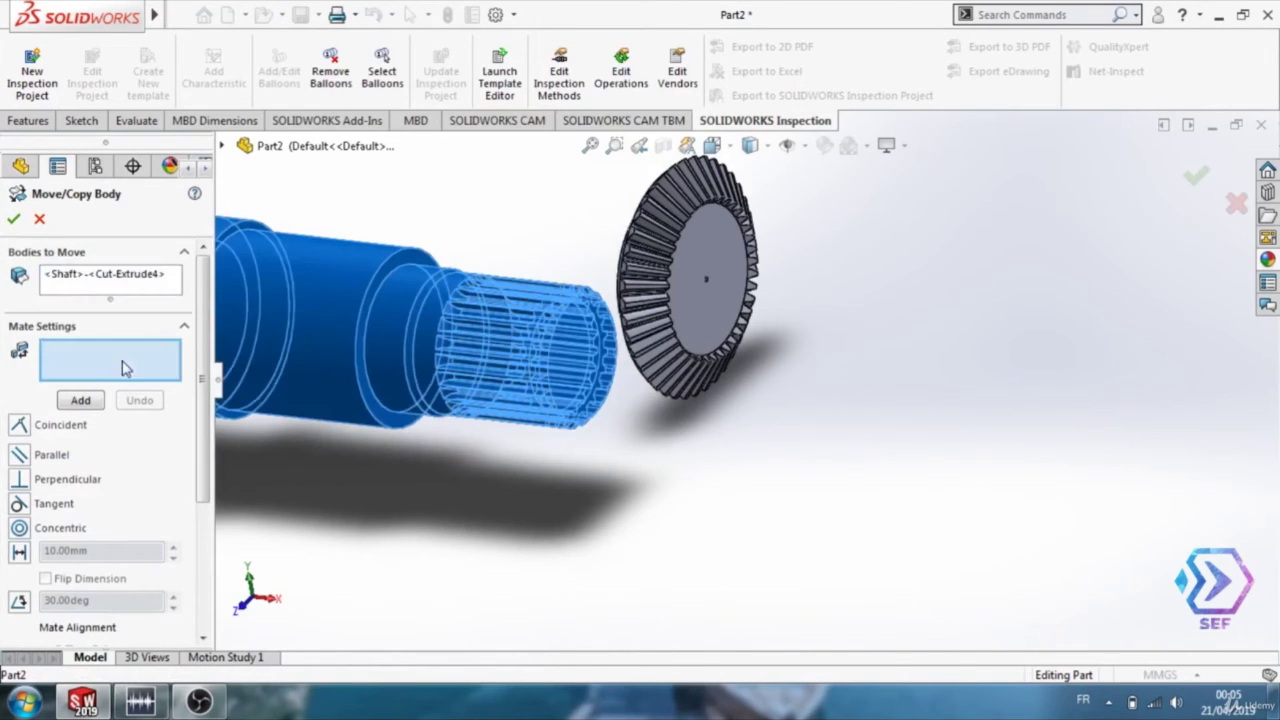
# Add a Concentric mate between the Shaft's cylindrical face and the gear face
pyautogui.click(325, 272)
pyautogui.moveTo(530, 221); pyautogui.dragTo(573, 213, button='middle')
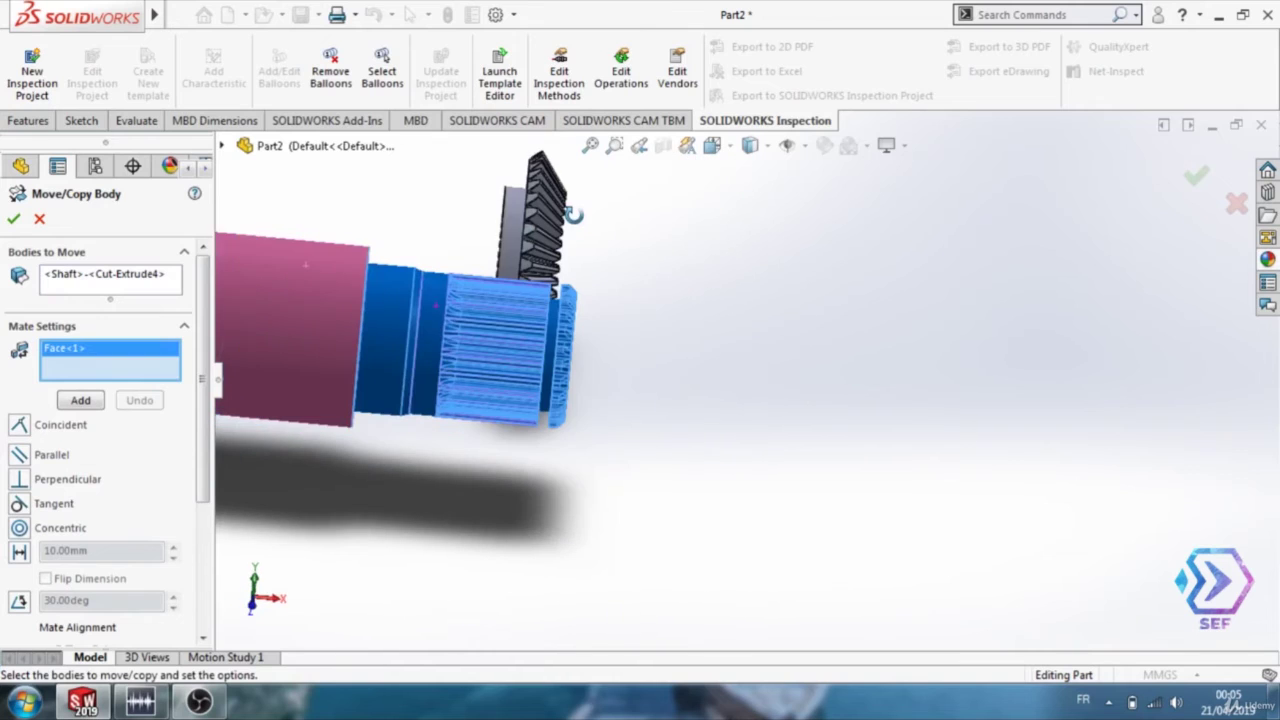
pyautogui.click(535, 255)
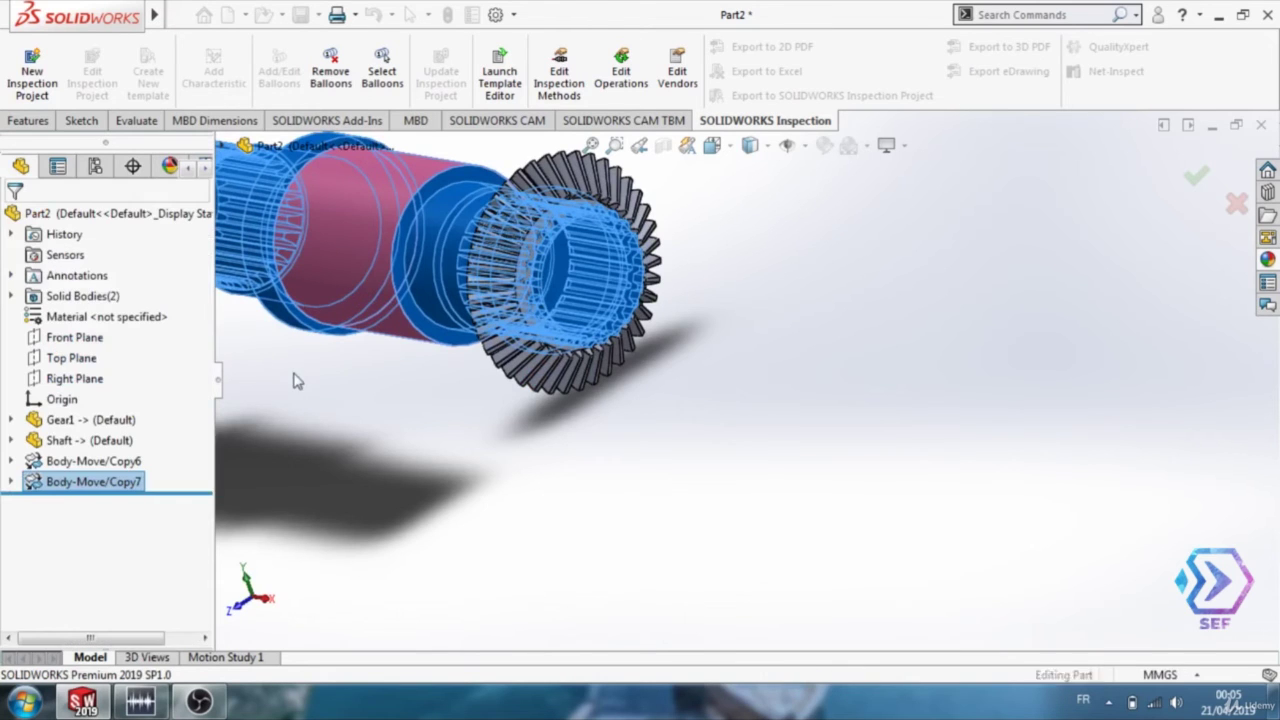
pyautogui.moveTo(350, 362); pyautogui.dragTo(550, 255, button='middle')
pyautogui.scroll(-3, 550, 255)
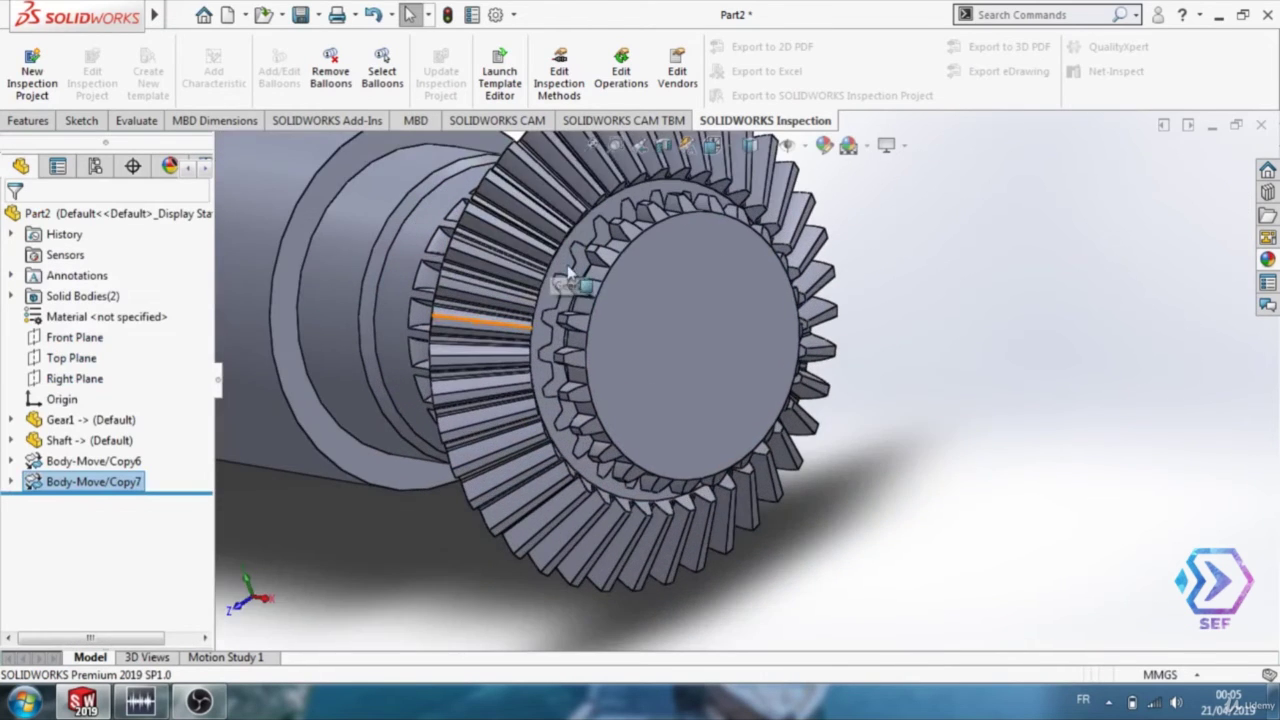
pyautogui.scroll(5, 452, 383)
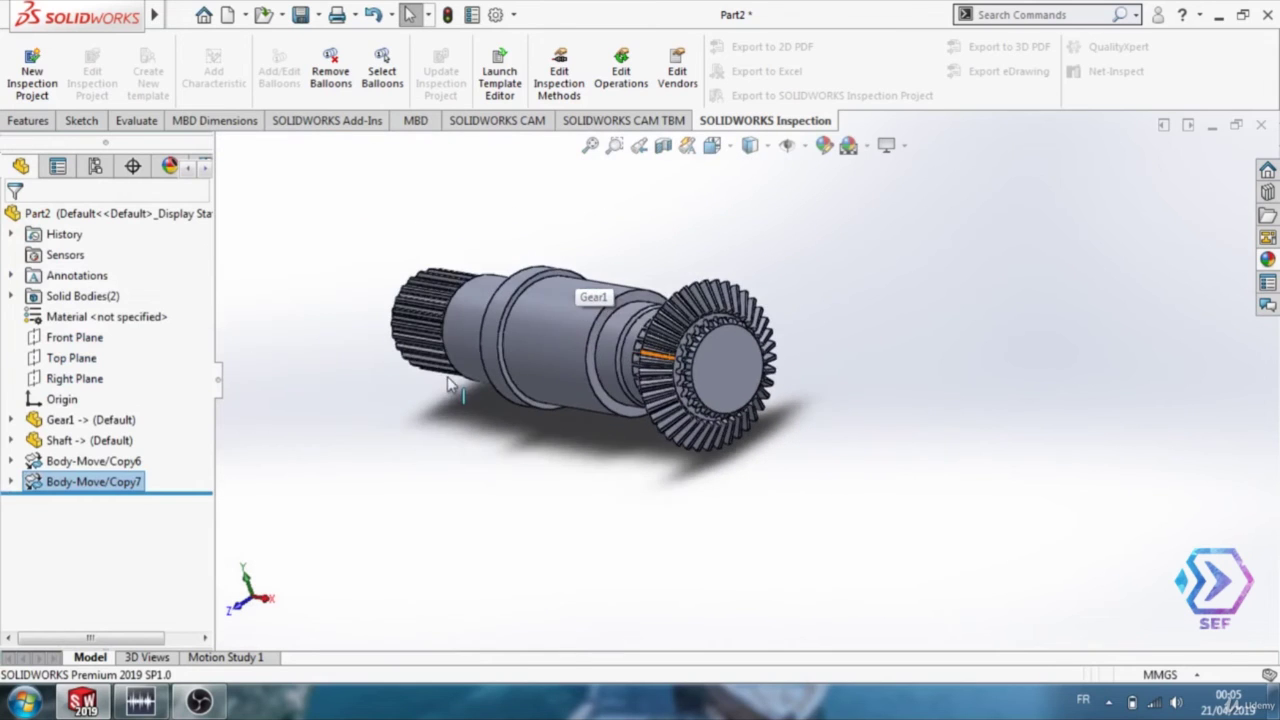
pyautogui.keyDown('ctrl'); pyautogui.moveTo(499, 463); pyautogui.dragTo(502, 514, button='middle'); pyautogui.keyUp('ctrl')
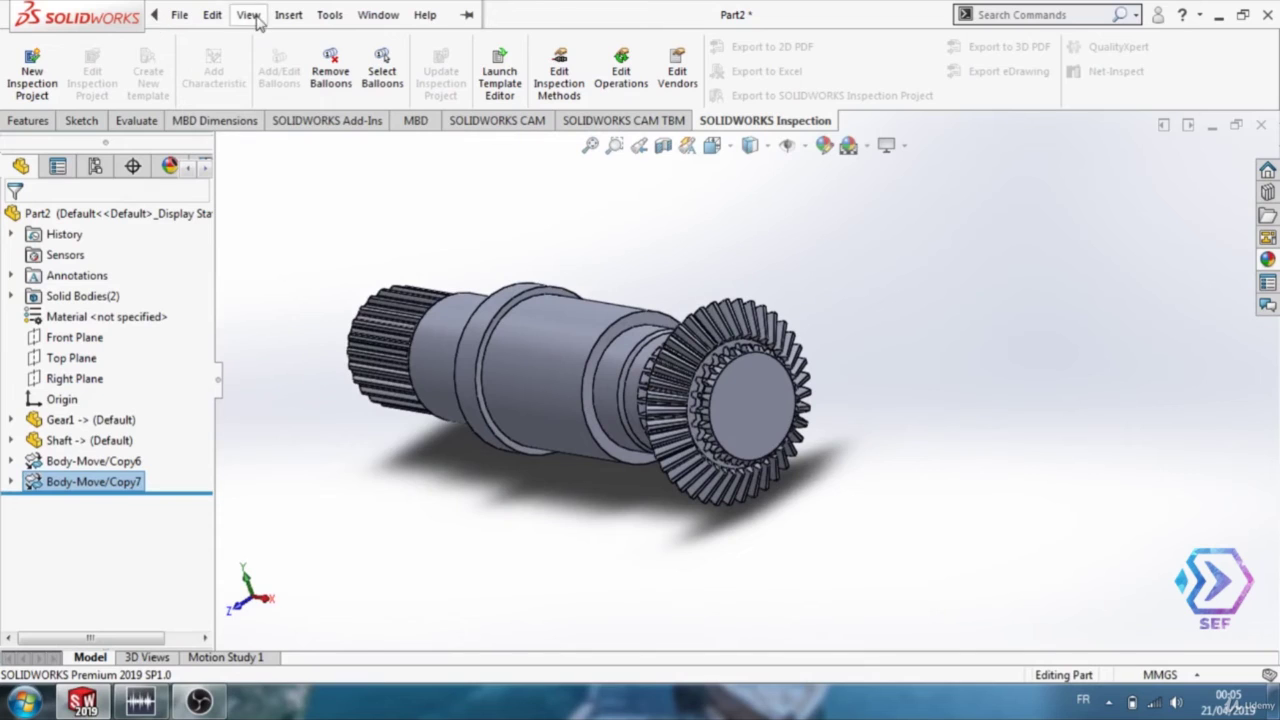
# Combine with Subtract: Gear1 as main body, Shaft as body to subtract, creating Combine2
pyautogui.click(288, 14)
pyautogui.moveTo(340, 107)
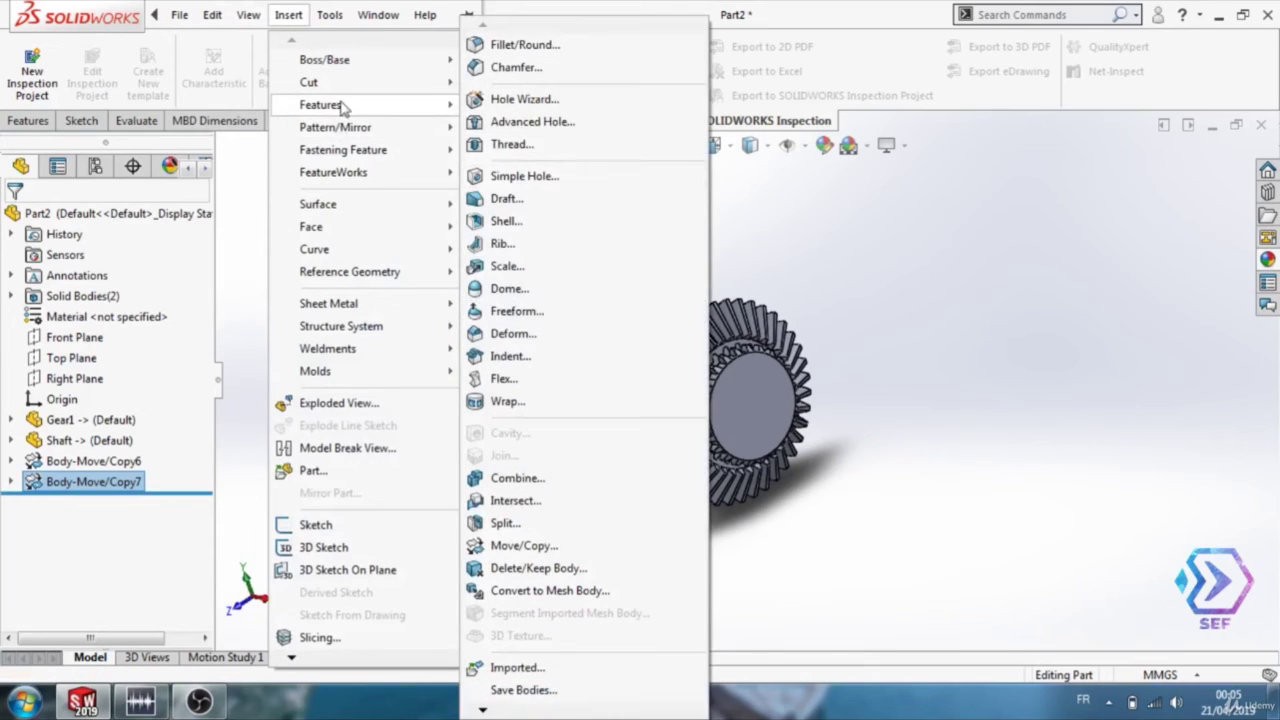
pyautogui.click(525, 477)
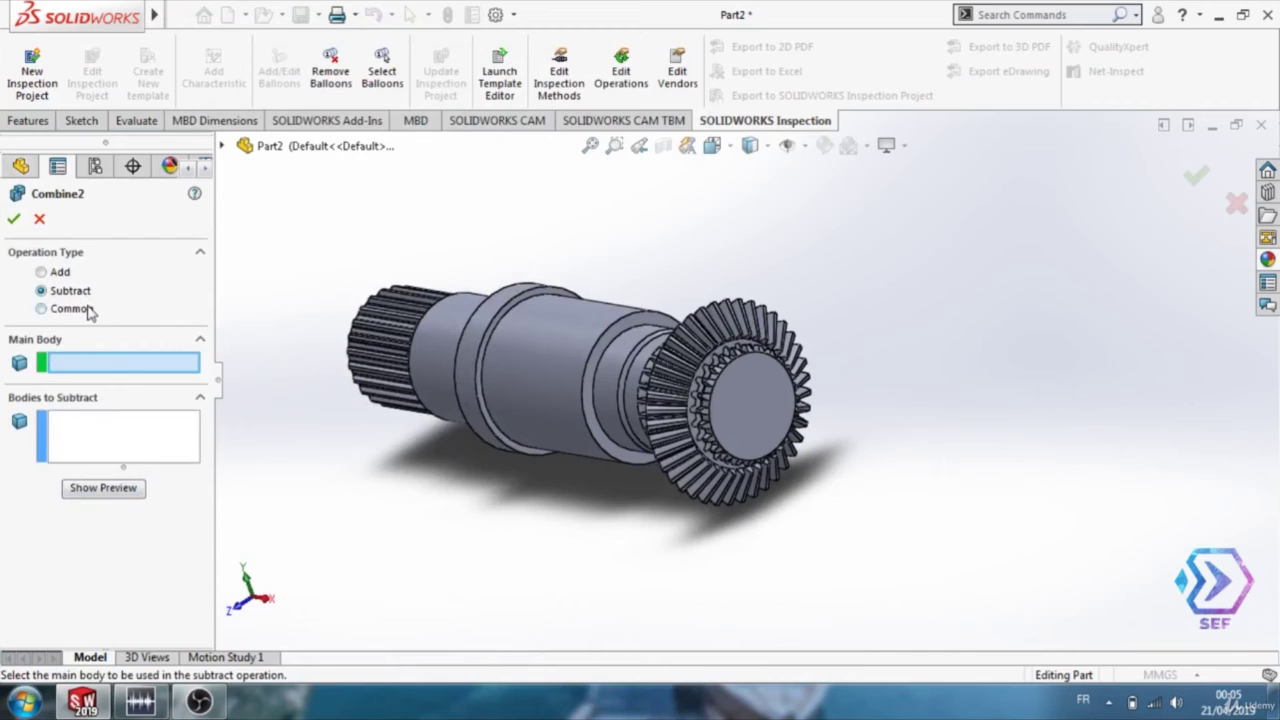
pyautogui.click(735, 300)
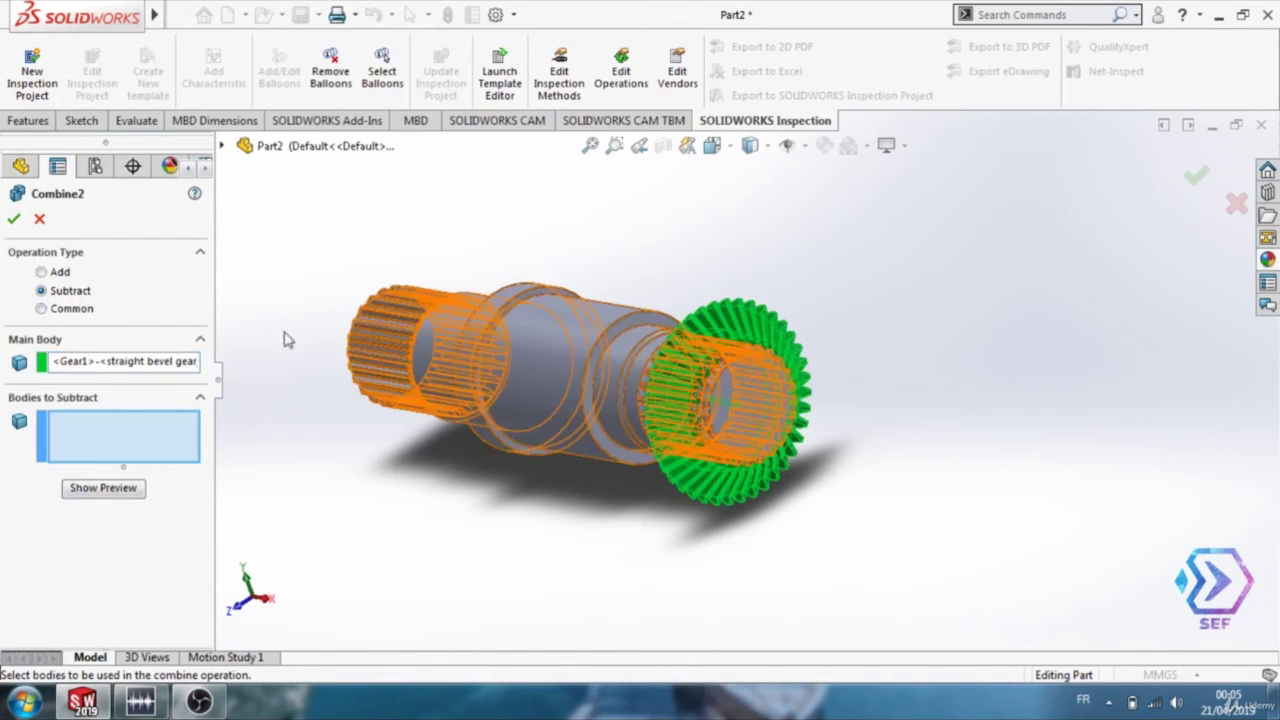
pyautogui.click(549, 354)
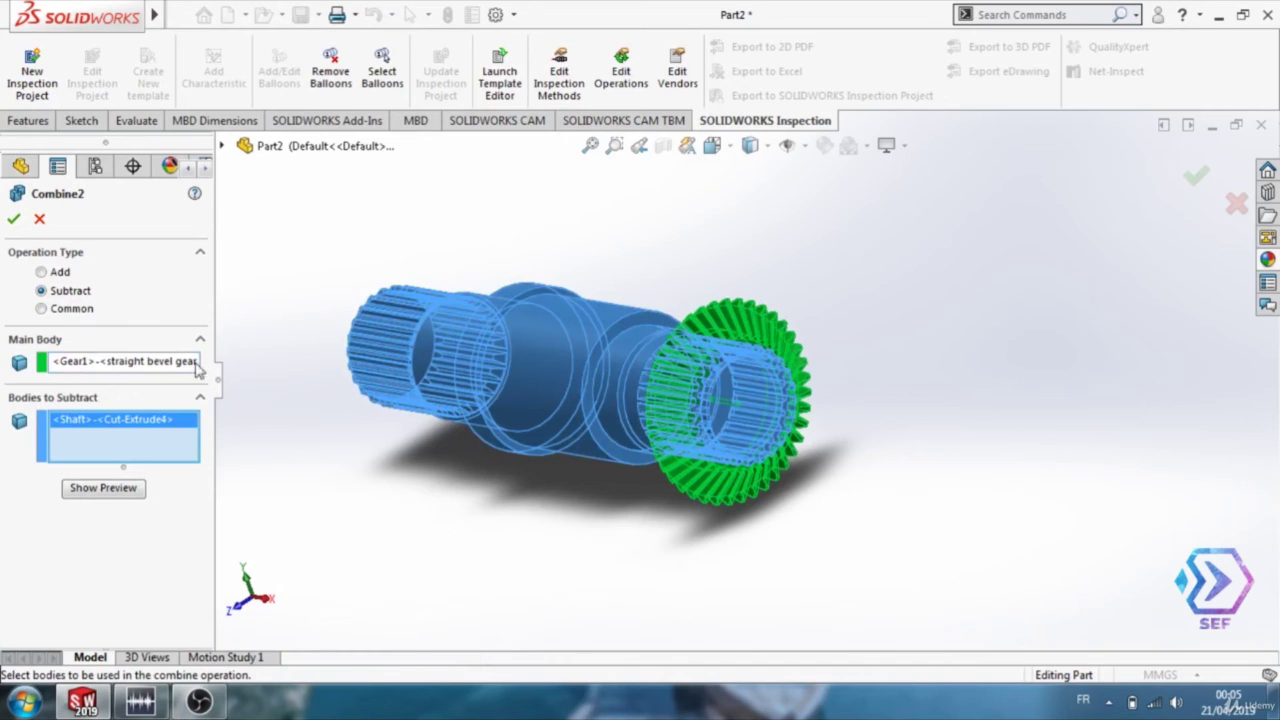
pyautogui.click(13, 218)
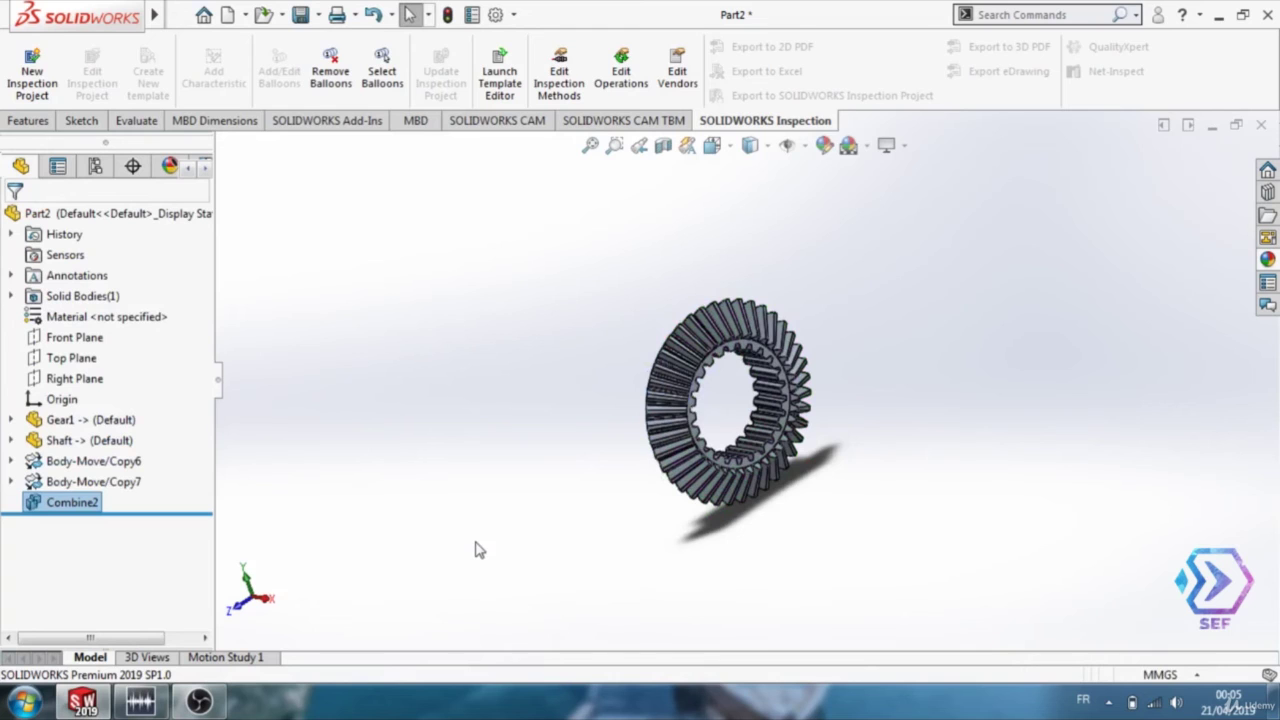
pyautogui.moveTo(480, 506); pyautogui.dragTo(609, 440, button='middle')
# Give the whole Part2 gear a yellow appearance
pyautogui.press('f')
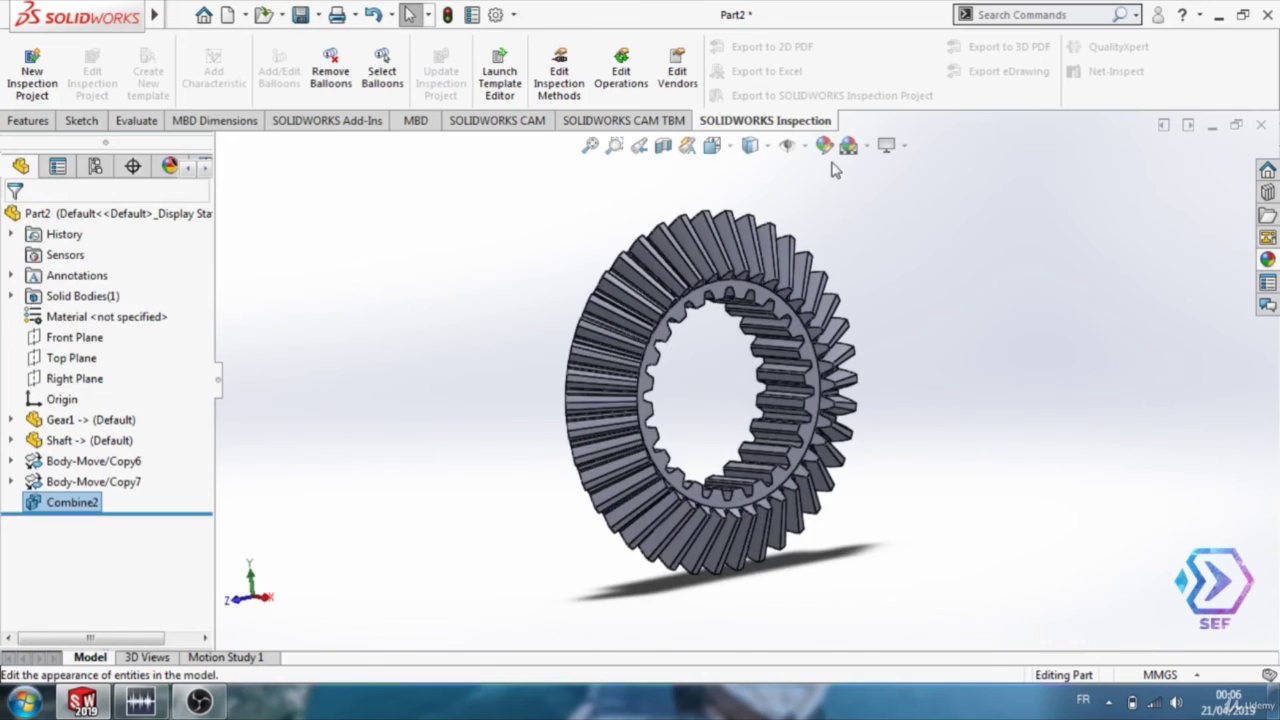
pyautogui.click(823, 145)
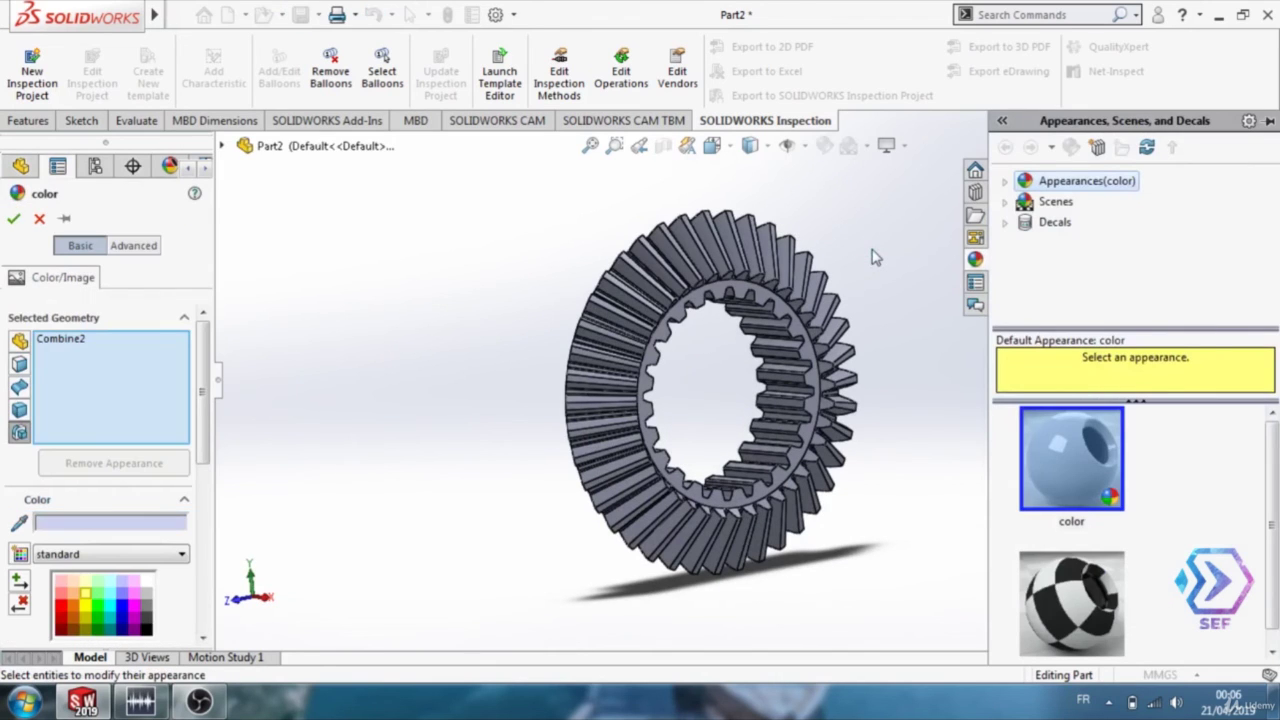
pyautogui.click(86, 595)
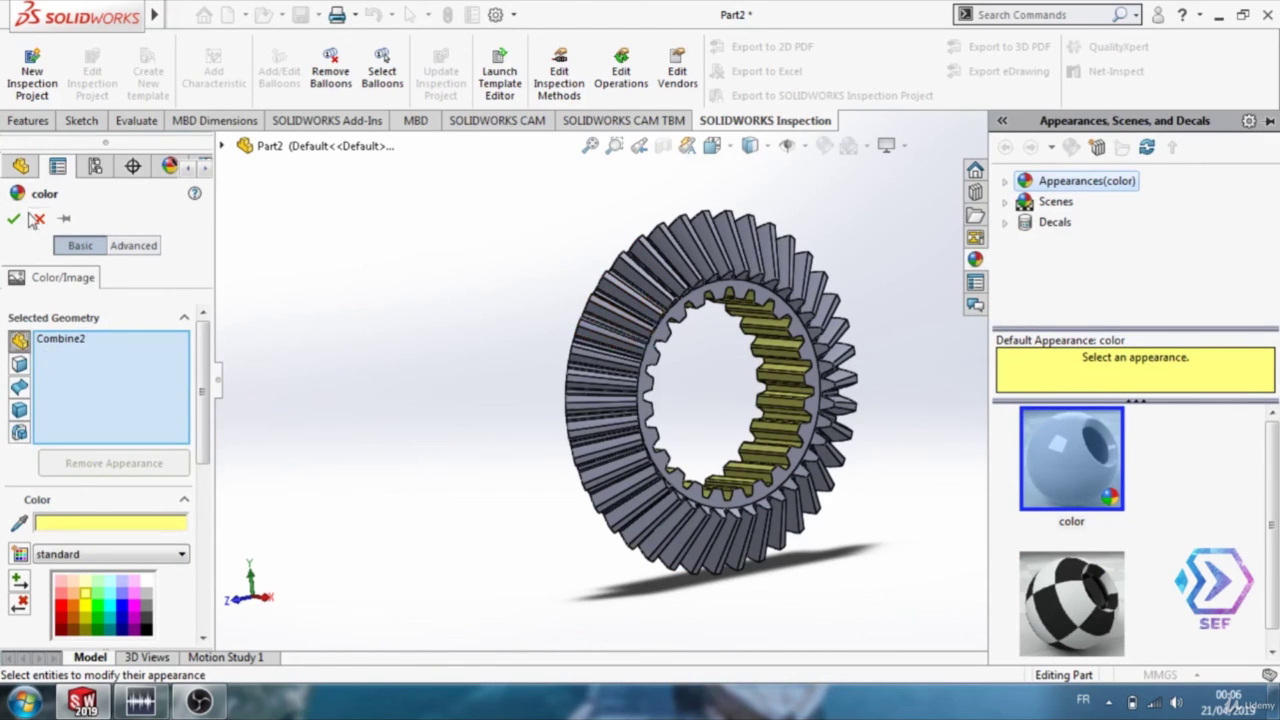
pyautogui.click(300, 145)
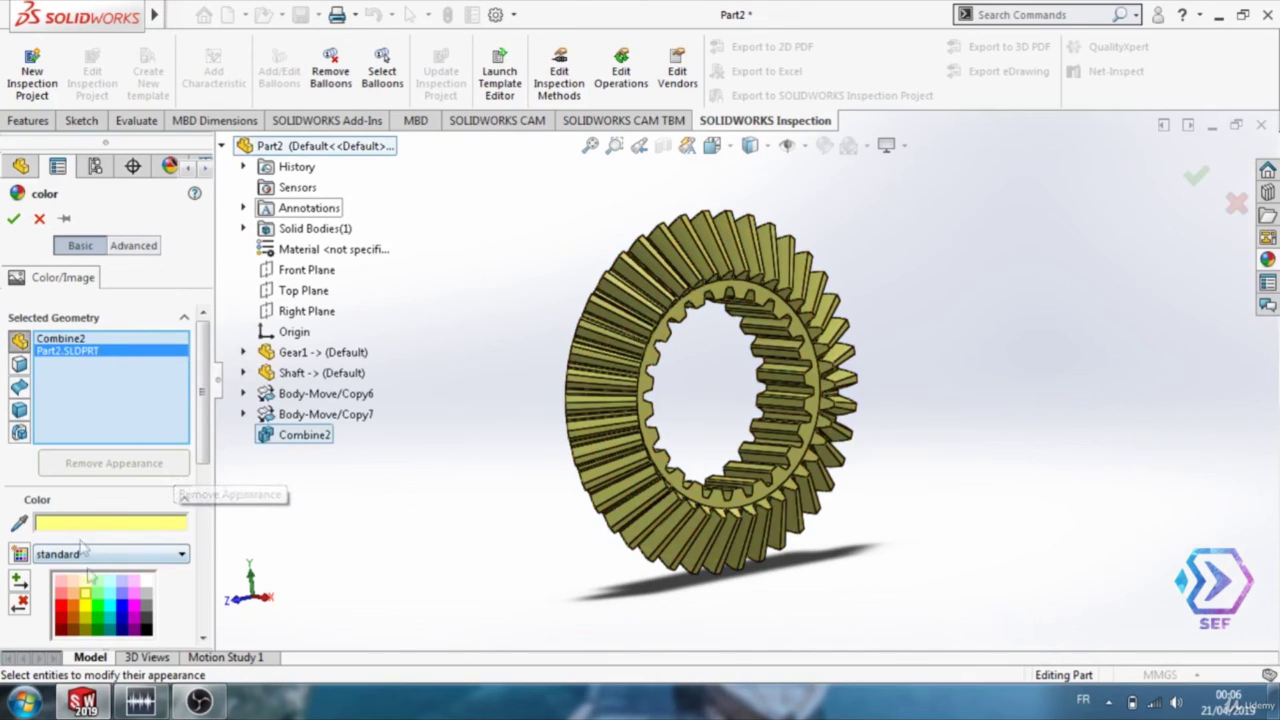
# Adjust the green and blue values to a gold tone of RGB 255, 217, 143 and accept
pyautogui.doubleClick(61, 524)
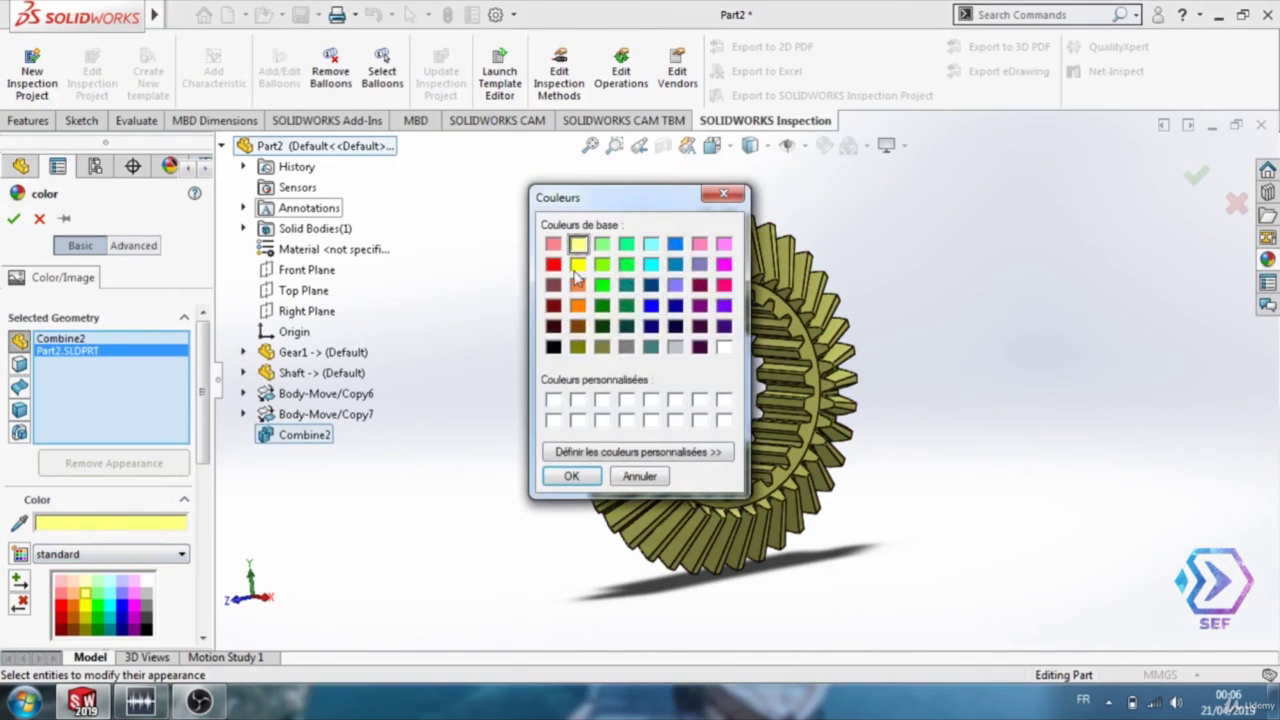
pyautogui.click(724, 193)
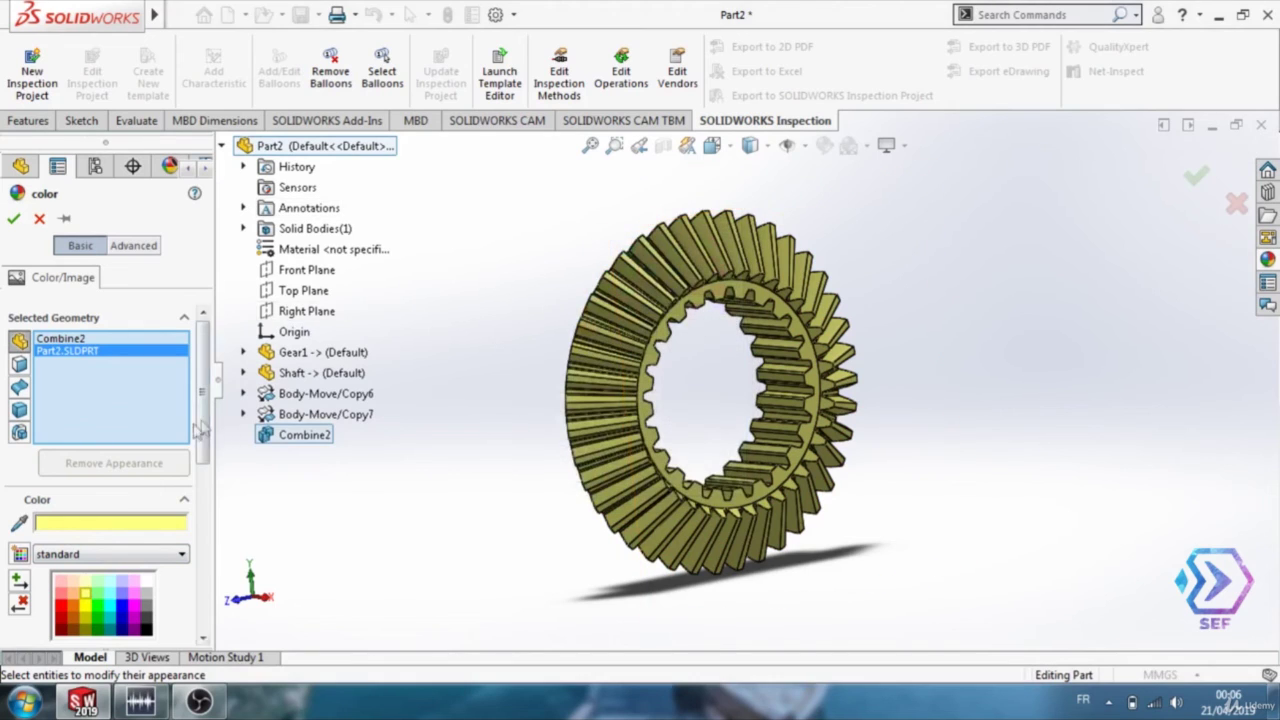
pyautogui.moveTo(202, 430); pyautogui.dragTo(204, 542)
pyautogui.moveTo(110, 586)
pyautogui.mouseDown()
pyautogui.moveTo(82, 592)
pyautogui.moveTo(134, 592)
pyautogui.mouseUp()
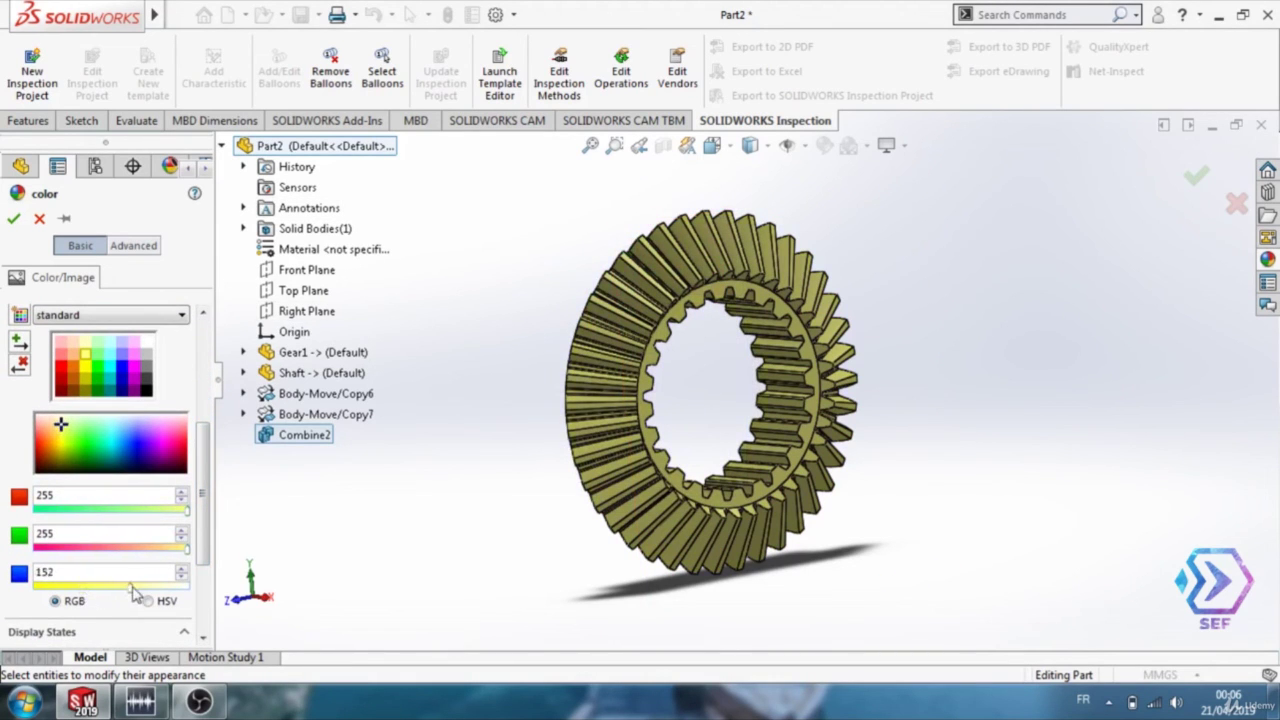
pyautogui.moveTo(177, 549); pyautogui.dragTo(120, 596)
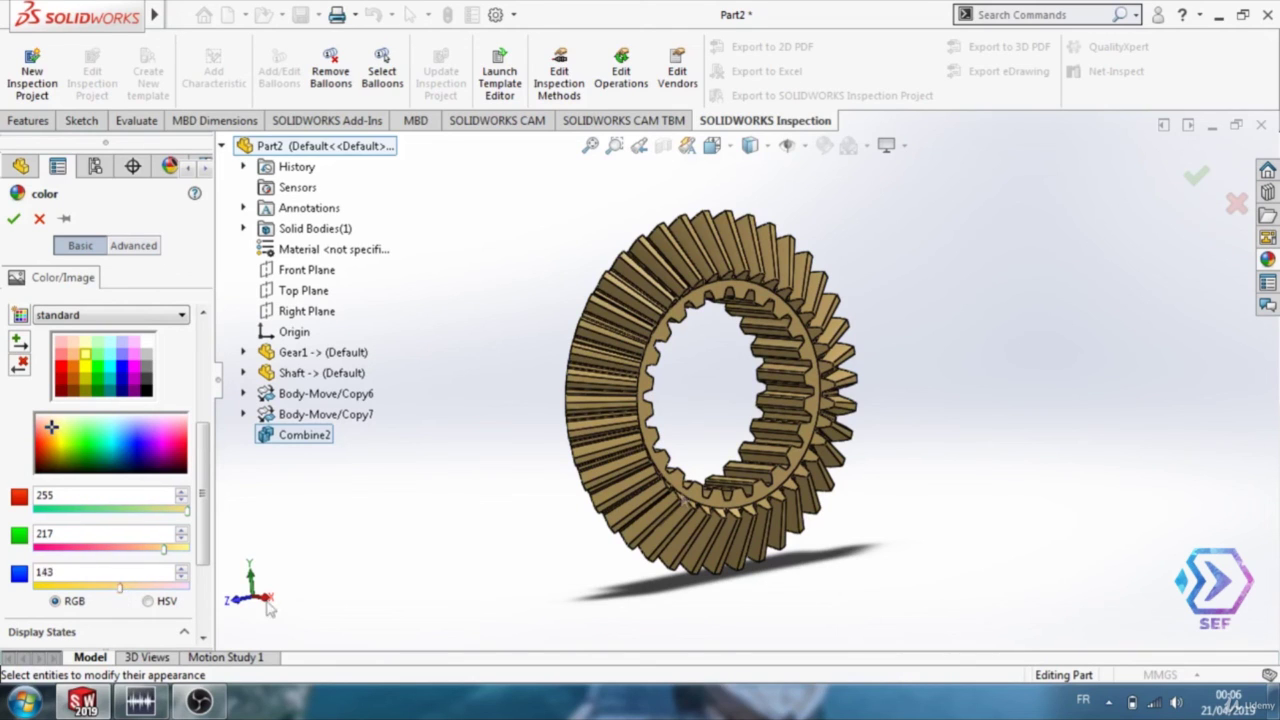
pyautogui.click(1196, 177)
pyautogui.moveTo(930, 412)
pyautogui.mouseDown(button='middle')
pyautogui.moveTo(969, 403)
pyautogui.moveTo(933, 415)
pyautogui.mouseUp(button='middle')
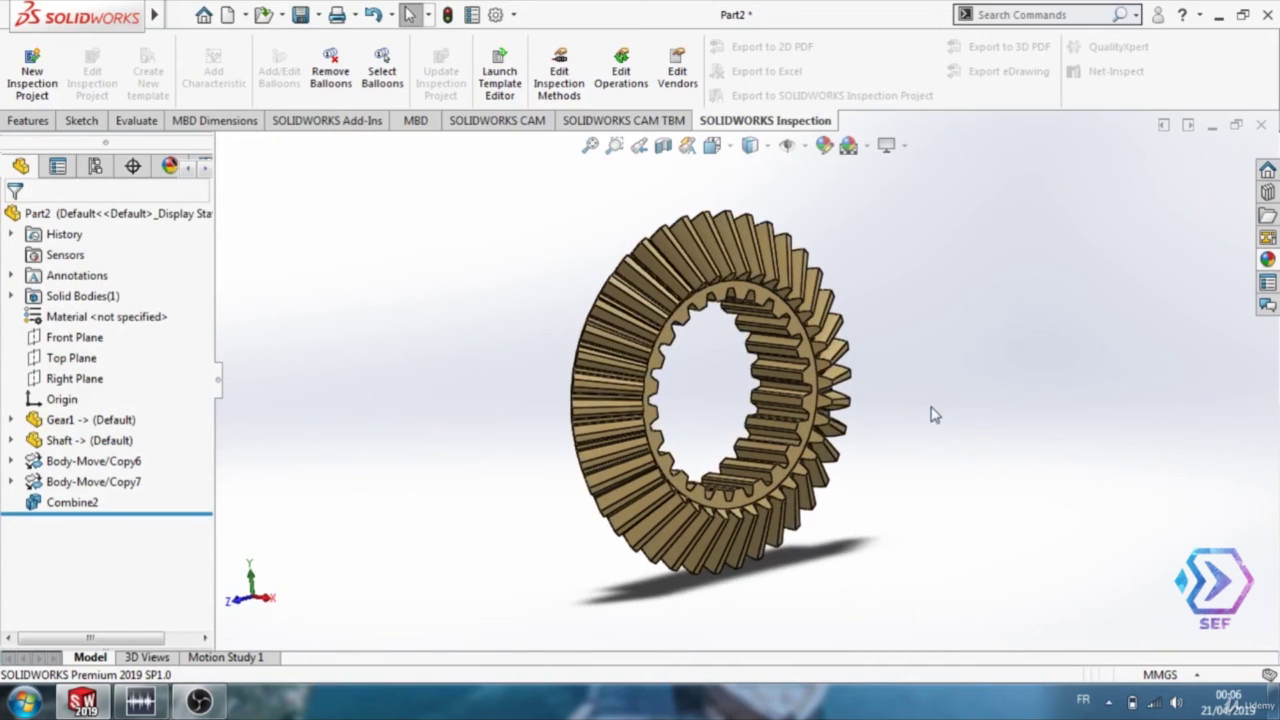